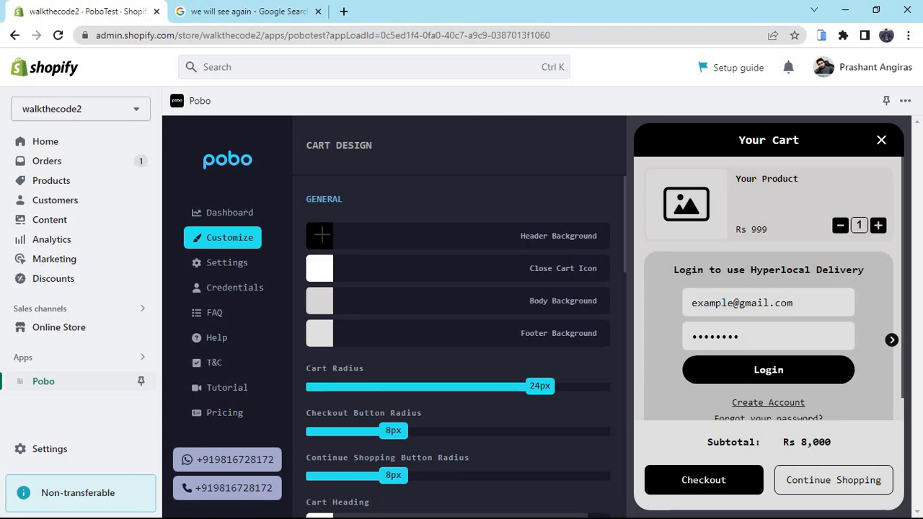
- Change the cart's header background color to red, #b52626
left_click(318, 235)
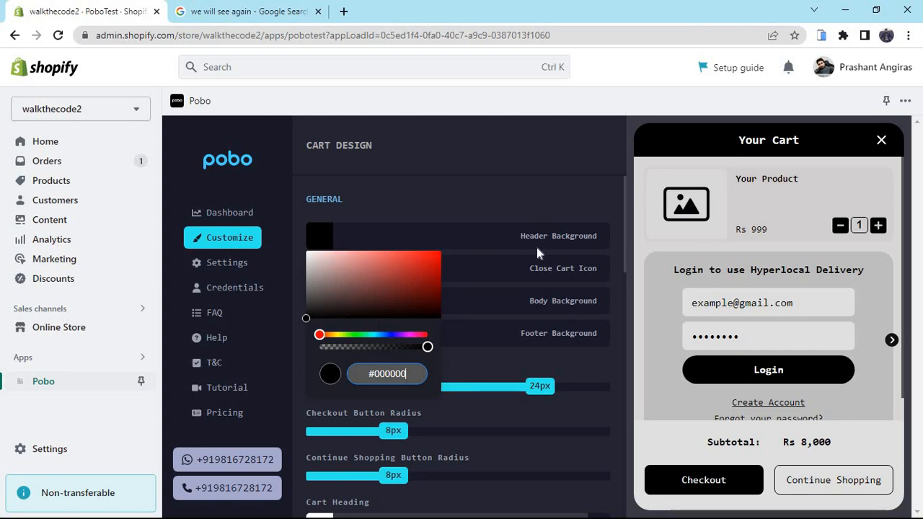
mouse_move(410, 273)
left_mouse_down()
mouse_move(419, 264)
mouse_move(412, 269)
left_mouse_up()
left_click_drag(321, 339, 435, 331)
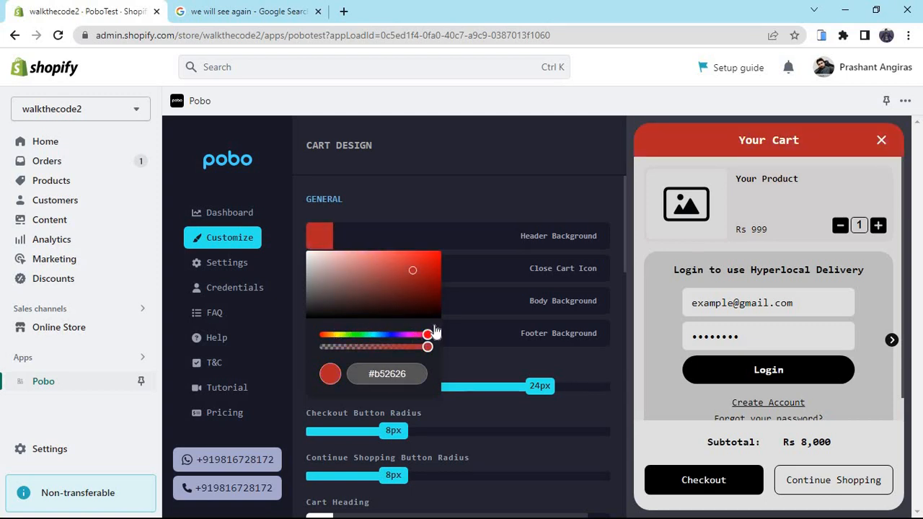
left_click(452, 206)
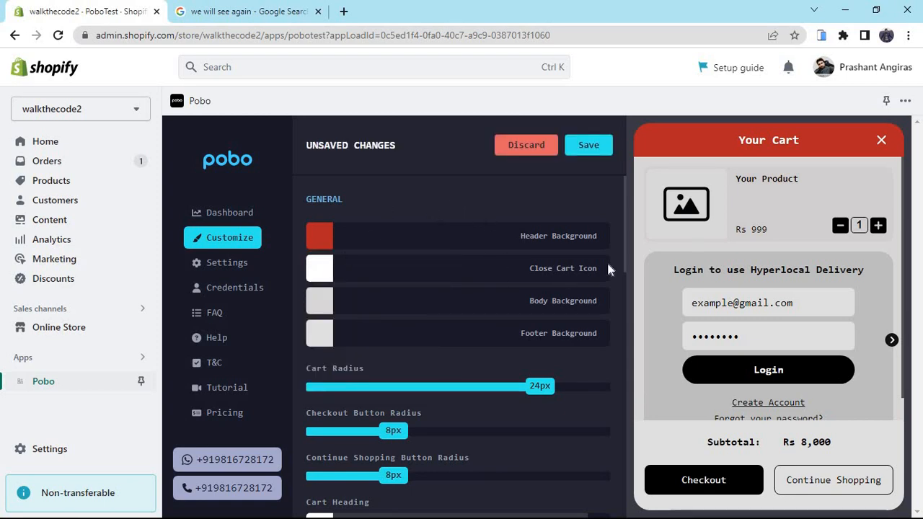
- Change the close cart icon color to green, #45ba2b
left_click(324, 270)
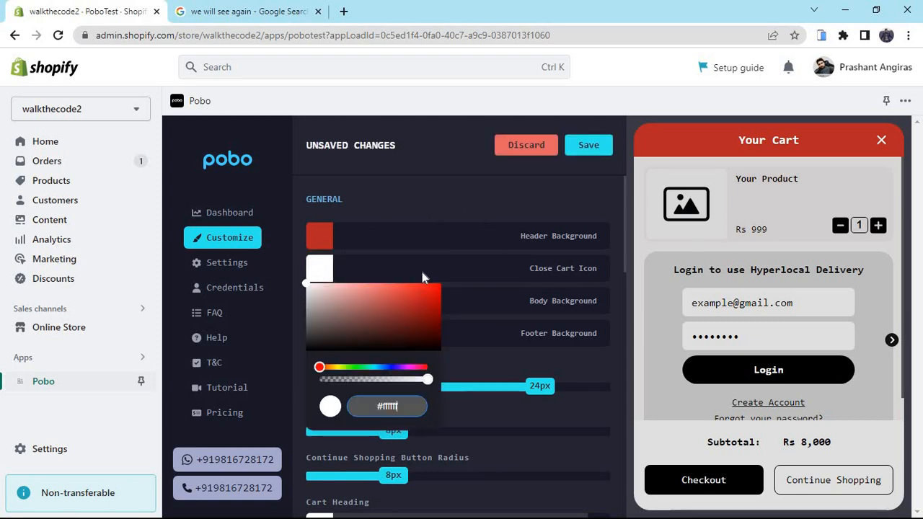
left_click(334, 341)
mouse_move(310, 358)
left_mouse_down()
mouse_move(289, 367)
mouse_move(313, 342)
mouse_move(410, 301)
left_mouse_up()
mouse_move(341, 368)
left_mouse_down()
mouse_move(423, 369)
mouse_move(338, 369)
mouse_move(422, 370)
mouse_move(352, 369)
left_mouse_up()
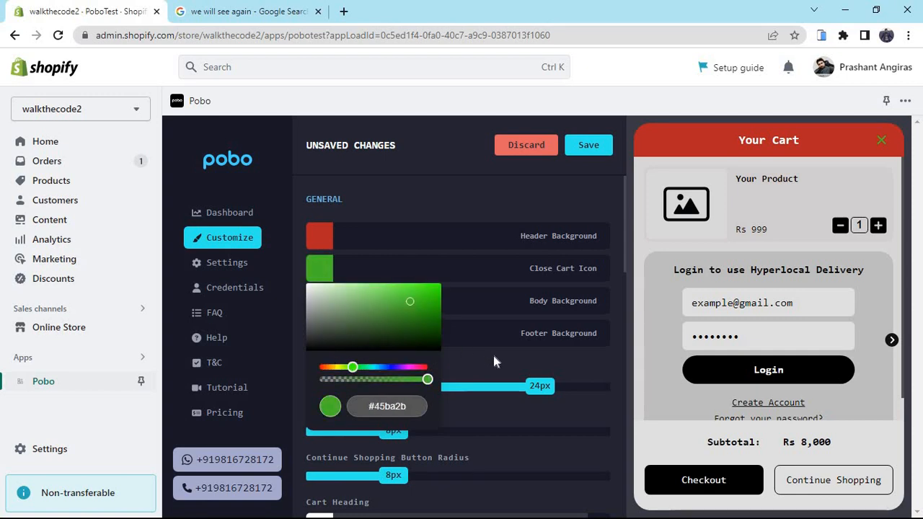
left_click(489, 353)
- Change the cart's body background color to a teal green
left_click(317, 308)
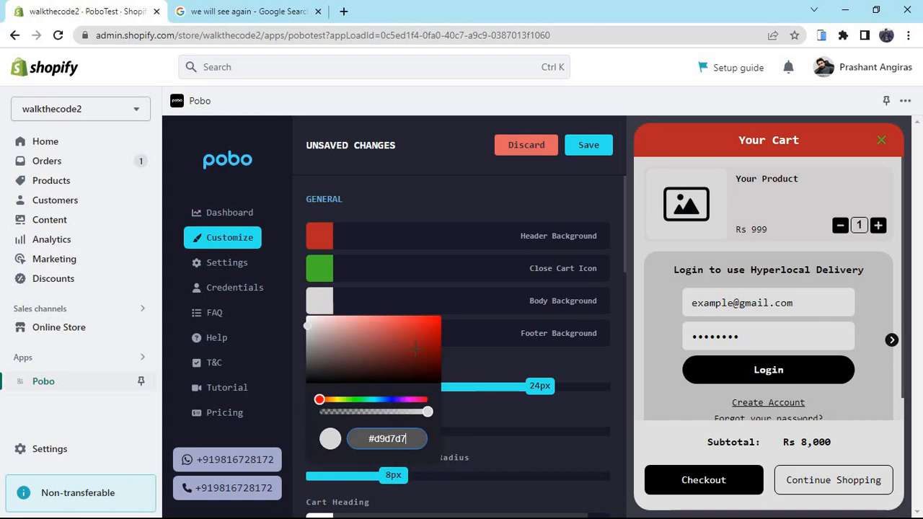
left_click_drag(409, 324, 306, 333)
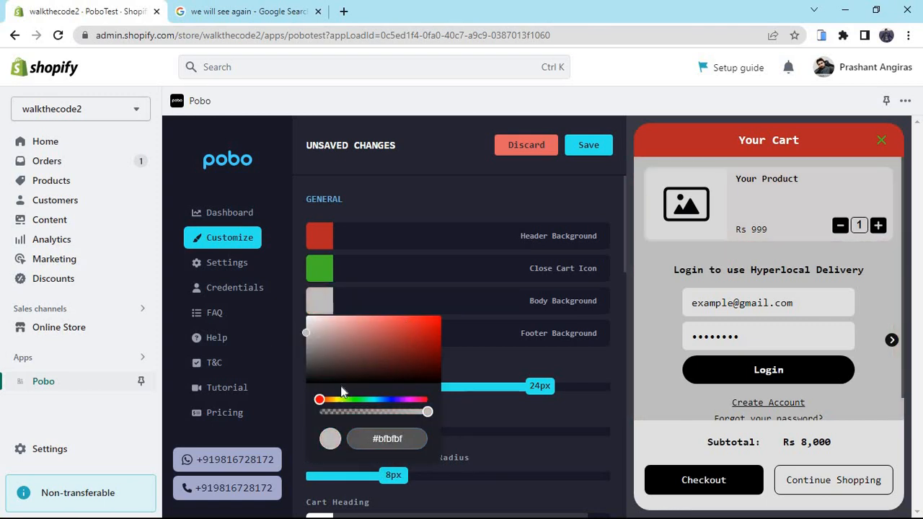
left_click_drag(319, 399, 367, 398)
left_click_drag(308, 334, 379, 326)
left_click(482, 355)
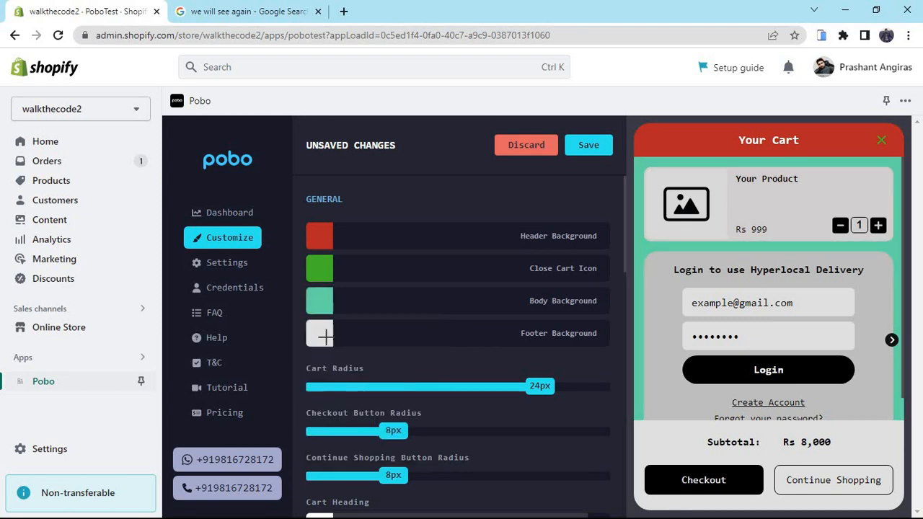
- Try a red footer background, #bf2f2f, and discard all unsaved color changes
left_click(320, 332)
left_click_drag(369, 377, 407, 365)
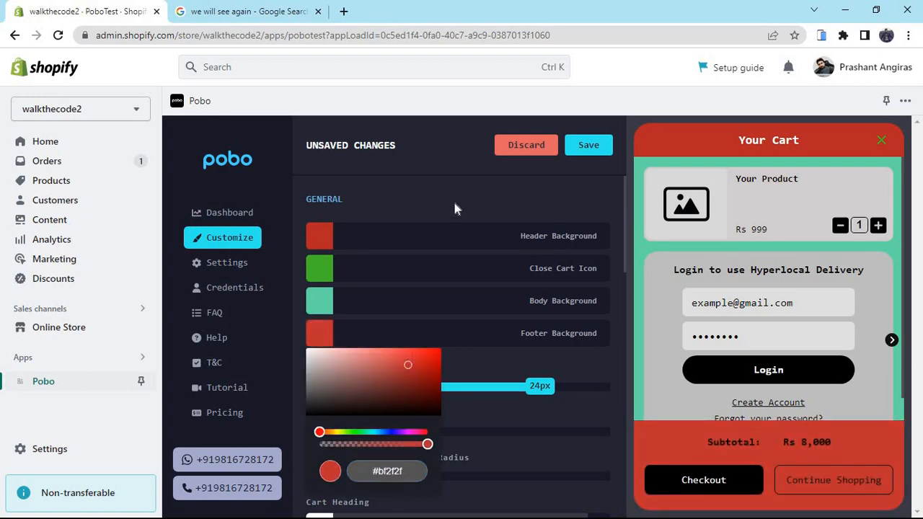
left_click(492, 204)
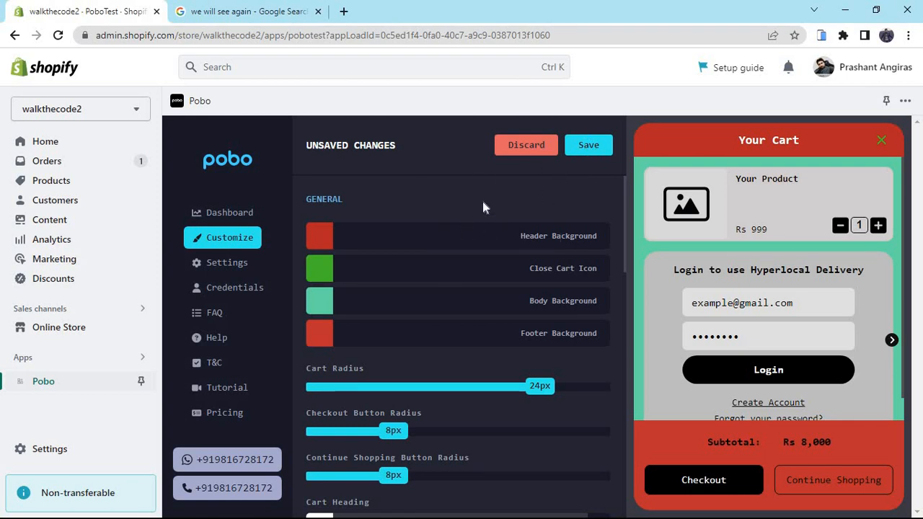
left_click(526, 145)
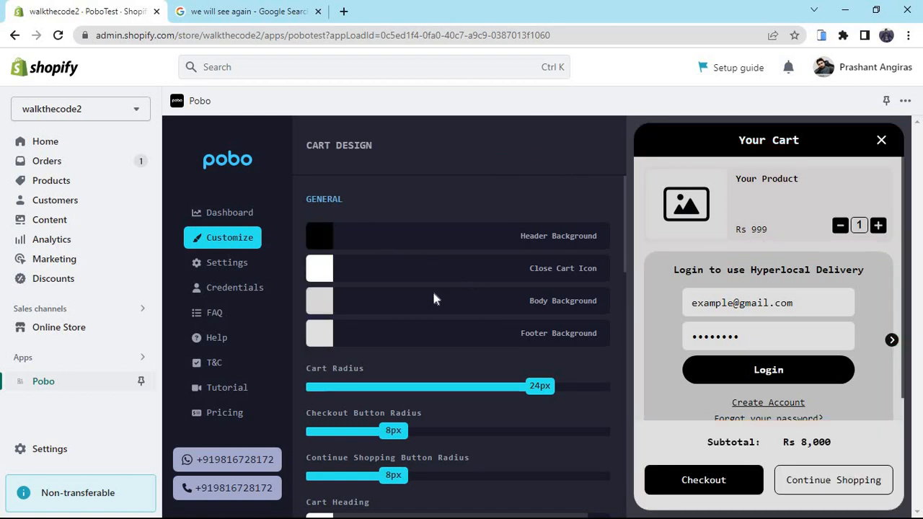
- Set the cart radius to 20px
scroll(432, 298, "down", 2)
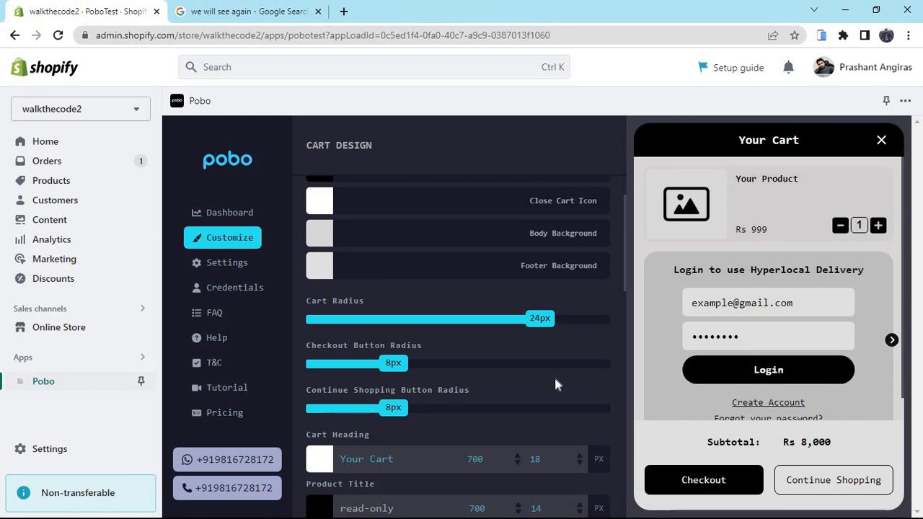
left_click_drag(531, 322, 307, 320)
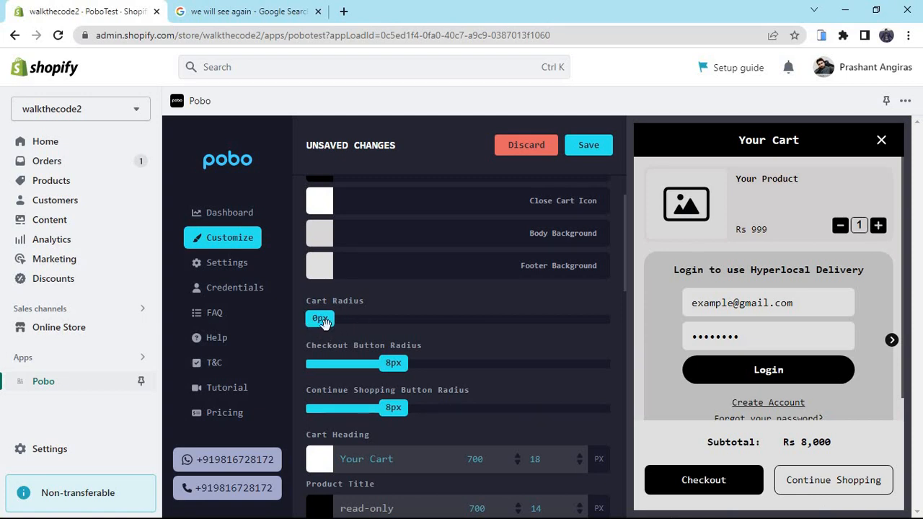
left_click_drag(321, 321, 495, 331)
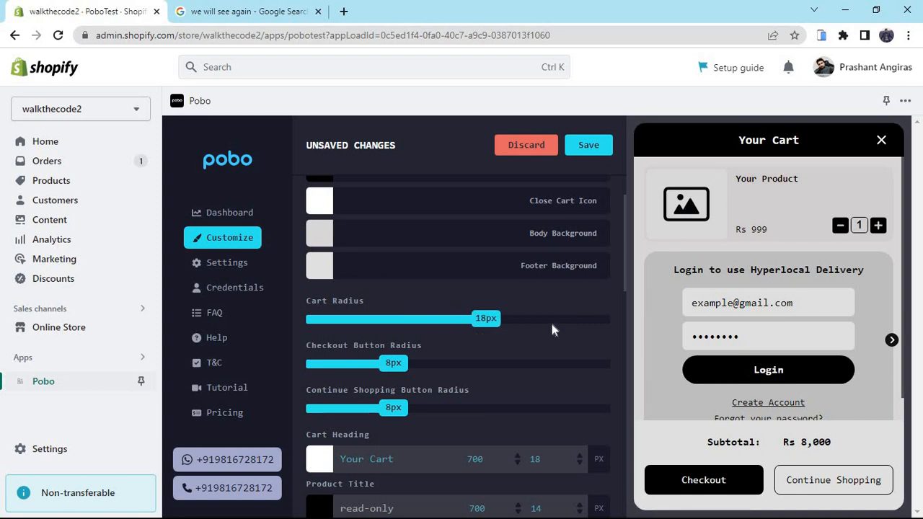
left_click_drag(552, 329, 517, 328)
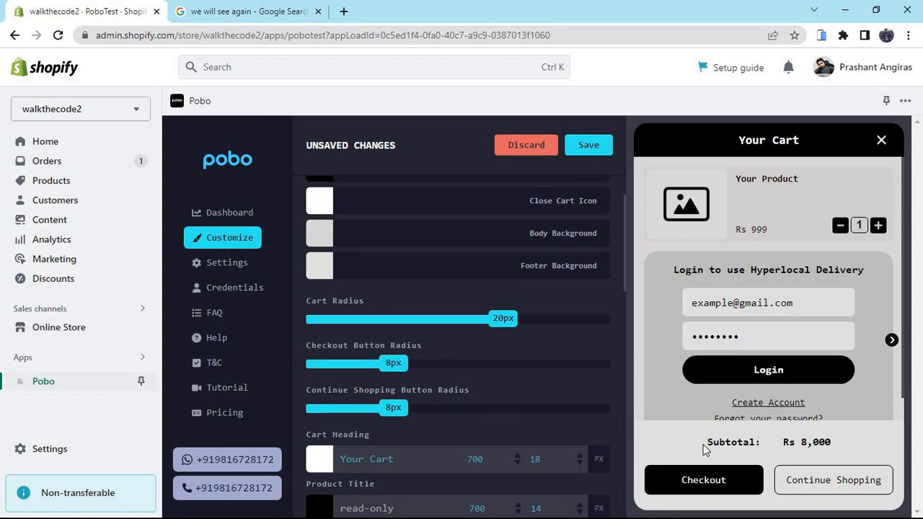
- Set the checkout button radius to 13px and the continue shopping button radius to 16px
left_click_drag(391, 365, 253, 353)
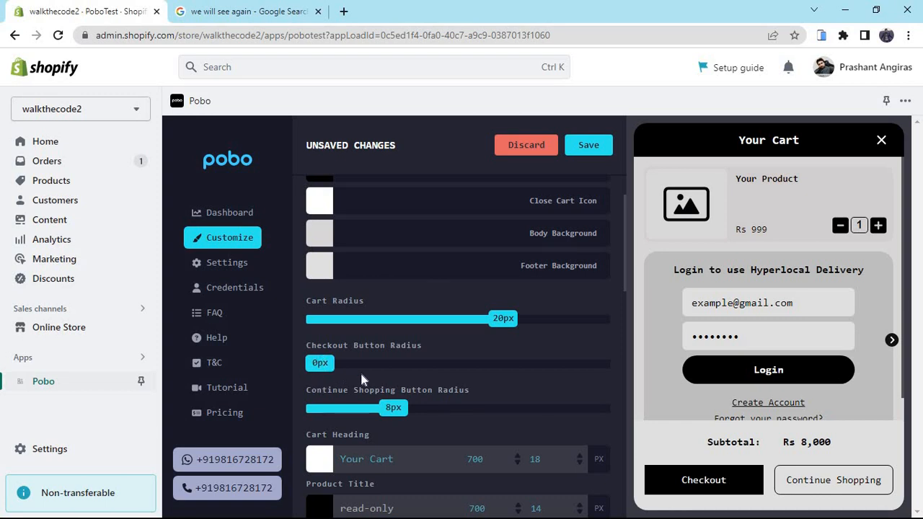
left_click_drag(325, 365, 516, 367)
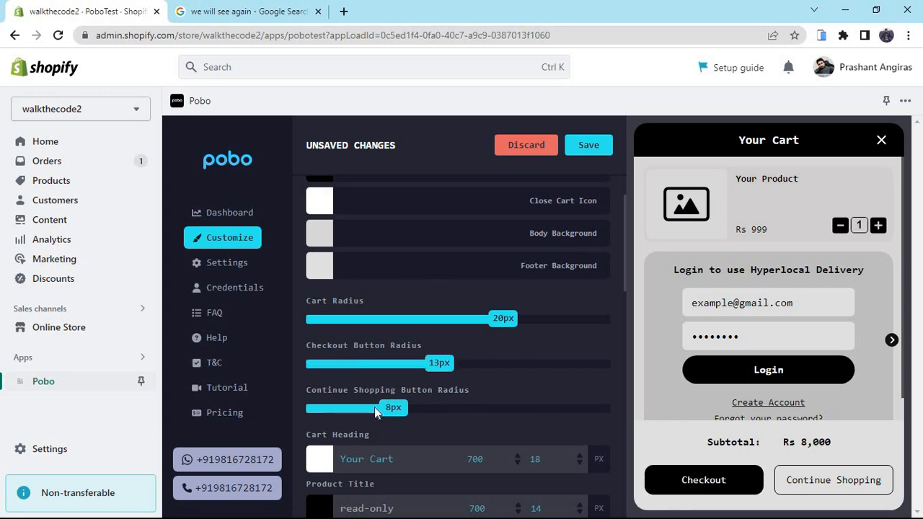
left_click_drag(374, 407, 472, 406)
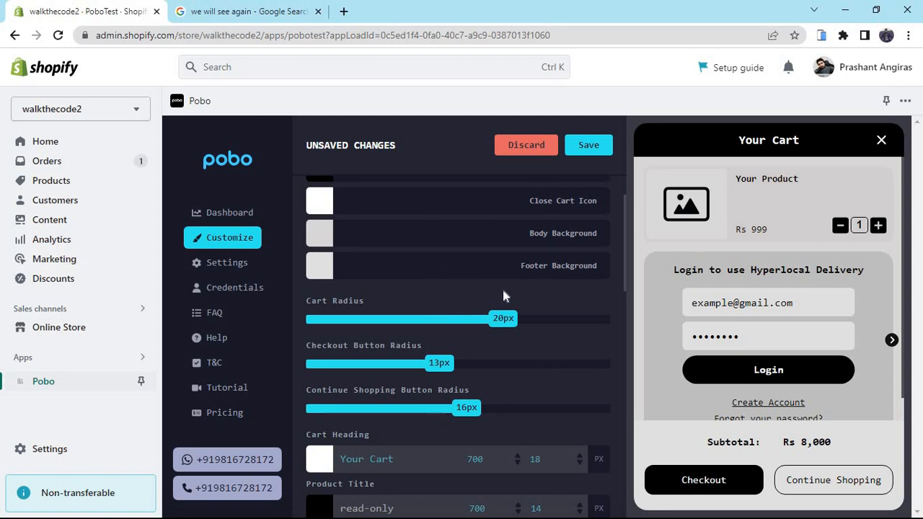
- Change the cart heading text to "My Cart"
scroll(503, 293, "down", 2)
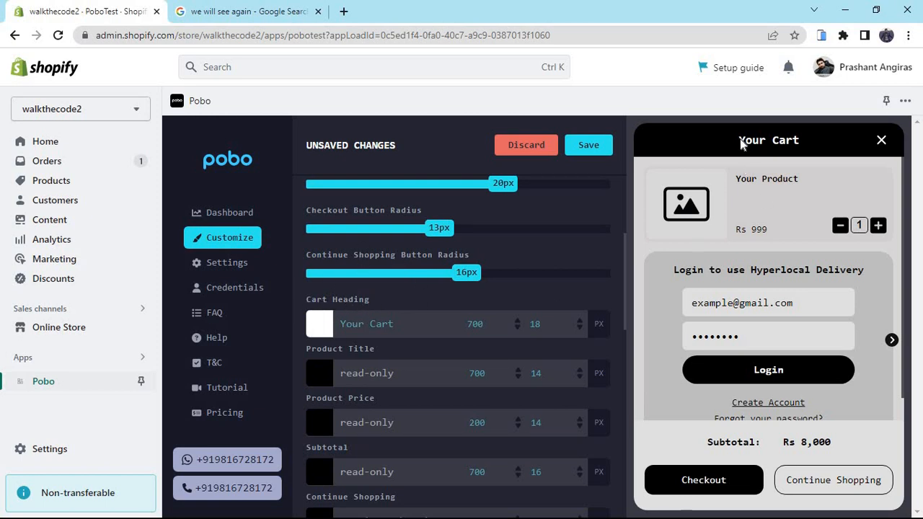
left_click_drag(743, 145, 799, 144)
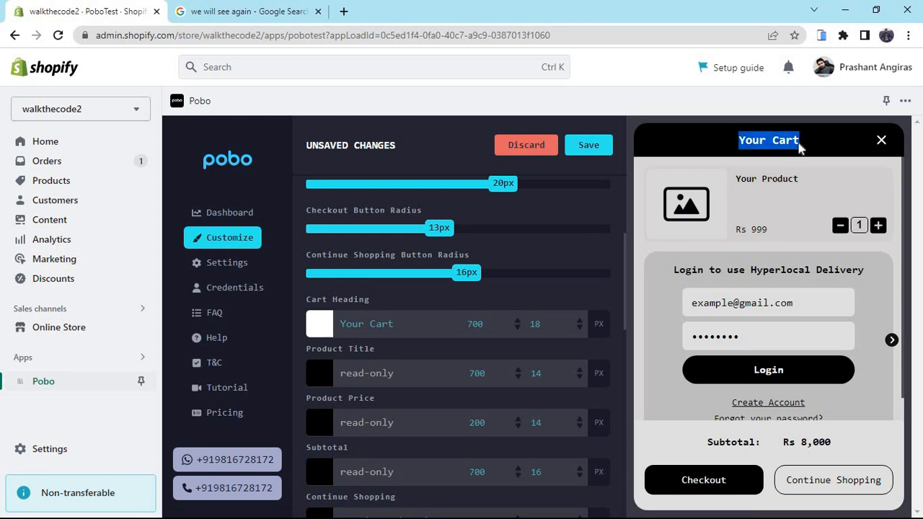
left_click(389, 294)
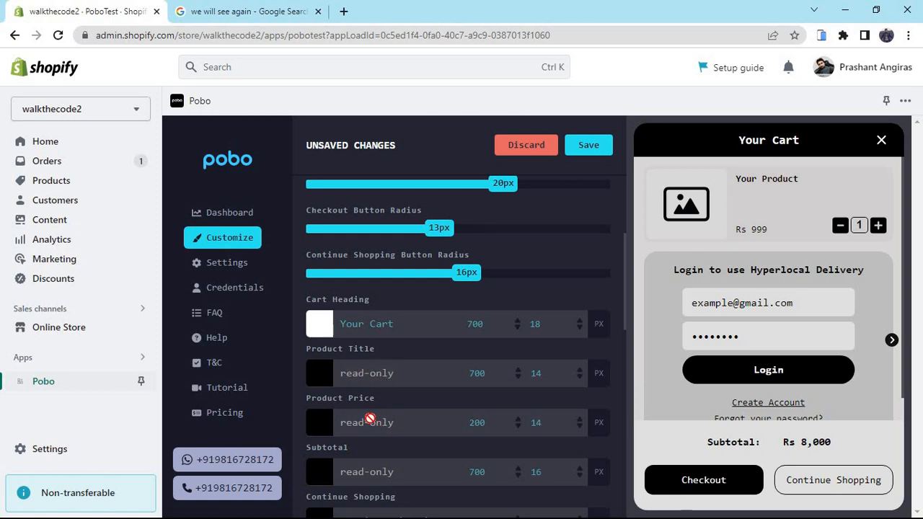
scroll(370, 418, "down", 1)
scroll(370, 418, "down", 2)
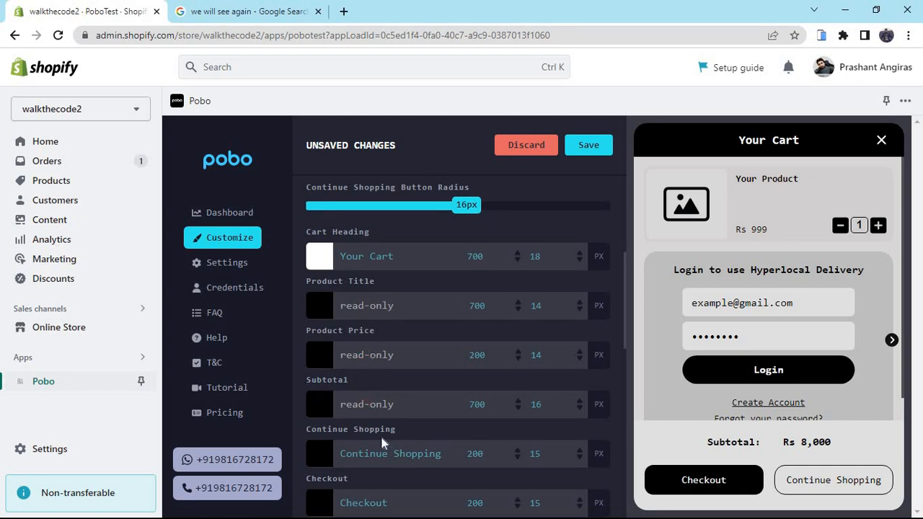
scroll(388, 418, "down", 1)
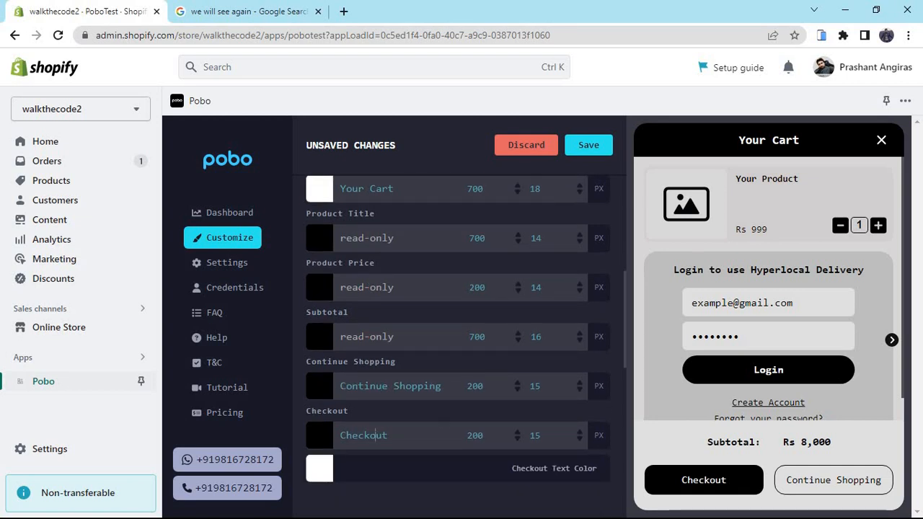
scroll(461, 353, "up", 2)
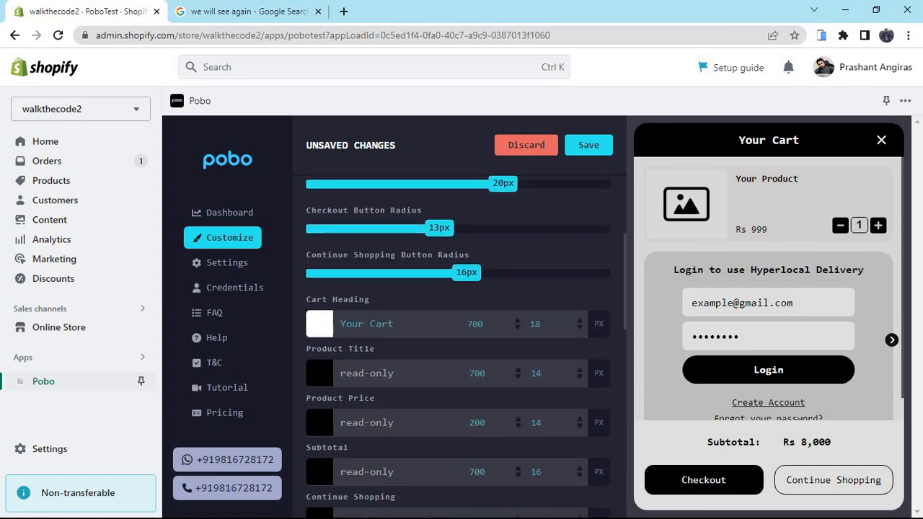
double_click(365, 324)
type("My")
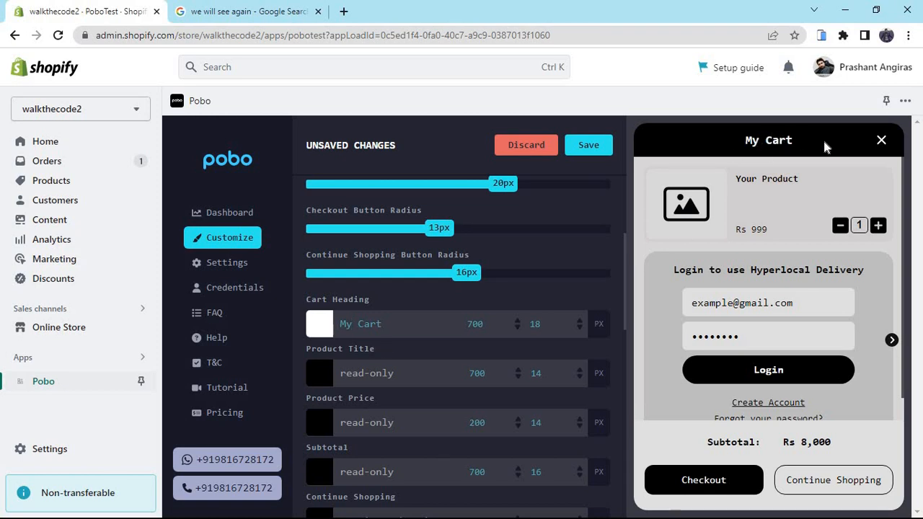
- Set the cart heading's font weight to 200 and its font size to 20 px
left_click(517, 329)
left_click(517, 328)
left_click(517, 329)
left_click(517, 328)
left_click(579, 321)
left_click(579, 321)
left_click(579, 321)
left_click(579, 321)
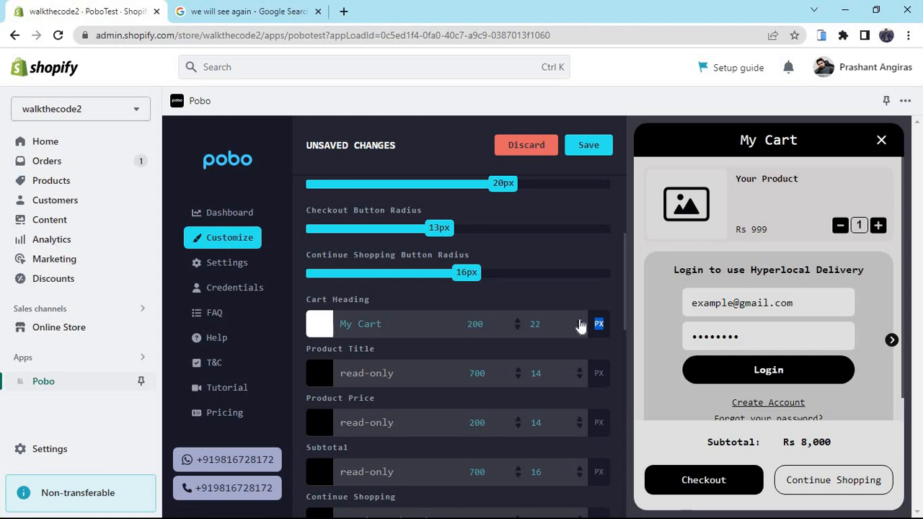
left_click(579, 322)
left_click(579, 327)
left_click(580, 327)
left_click(580, 327)
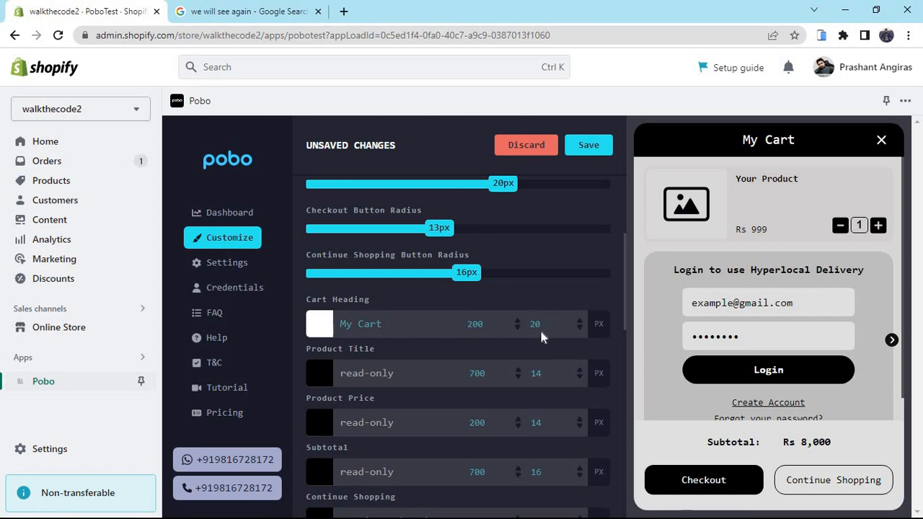
- Review the General cart design settings, from the background colors through the text styles to the start of the Hyperlocal Delivery section
scroll(545, 332, "down", 3)
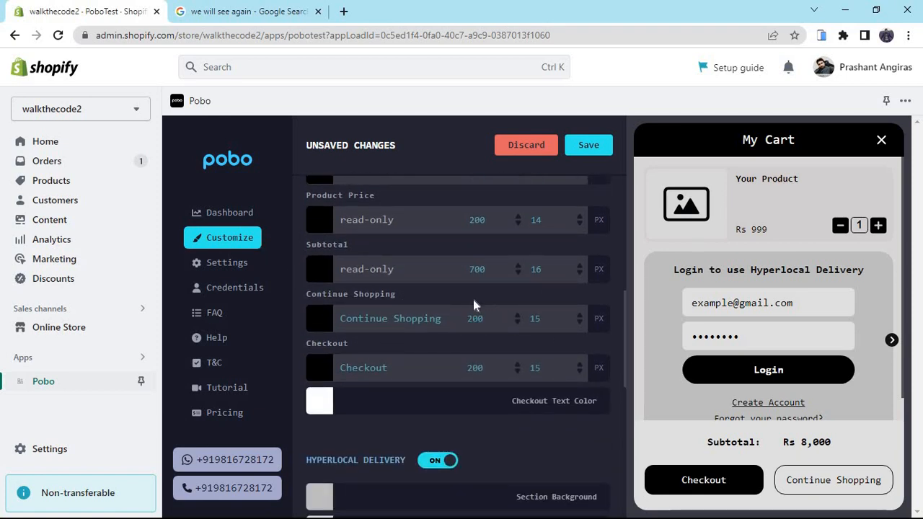
scroll(489, 310, "down", 2)
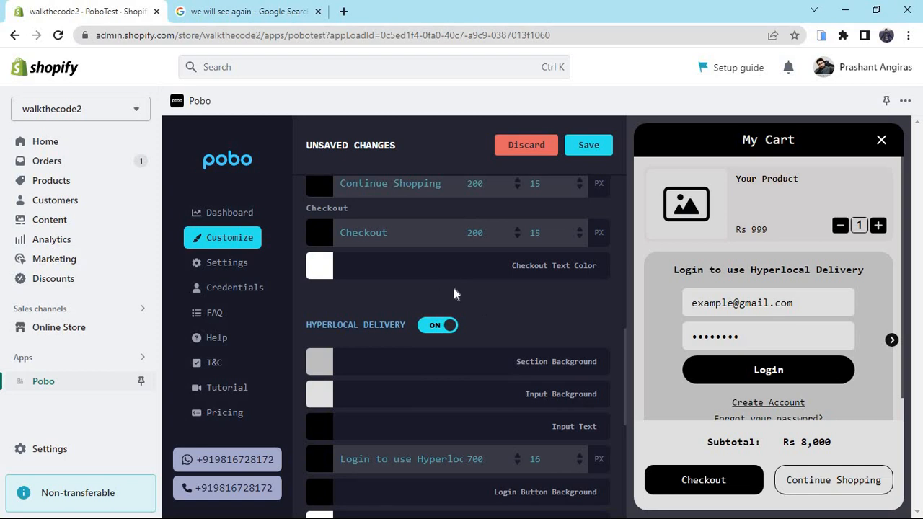
scroll(489, 303, "up", 10)
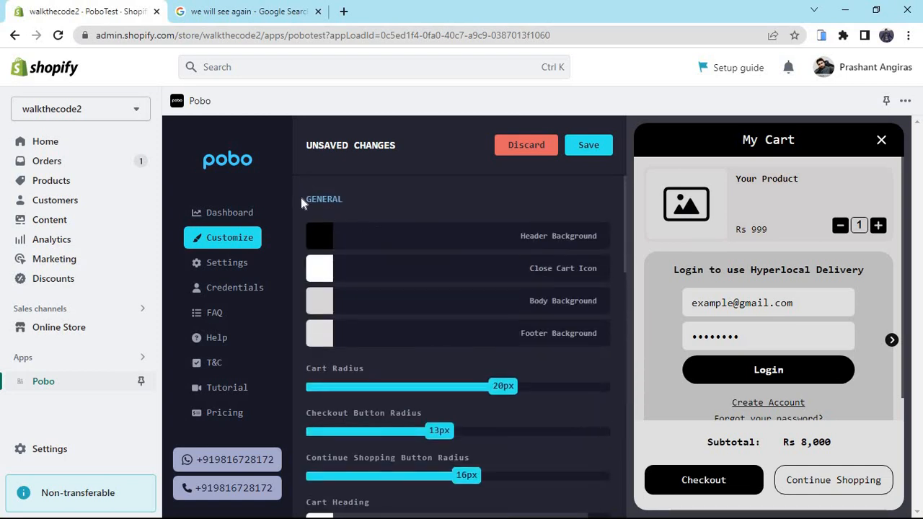
left_click_drag(303, 199, 342, 199)
left_click(350, 205)
scroll(418, 299, "down", 2)
scroll(509, 334, "up", 2)
scroll(456, 358, "down", 3)
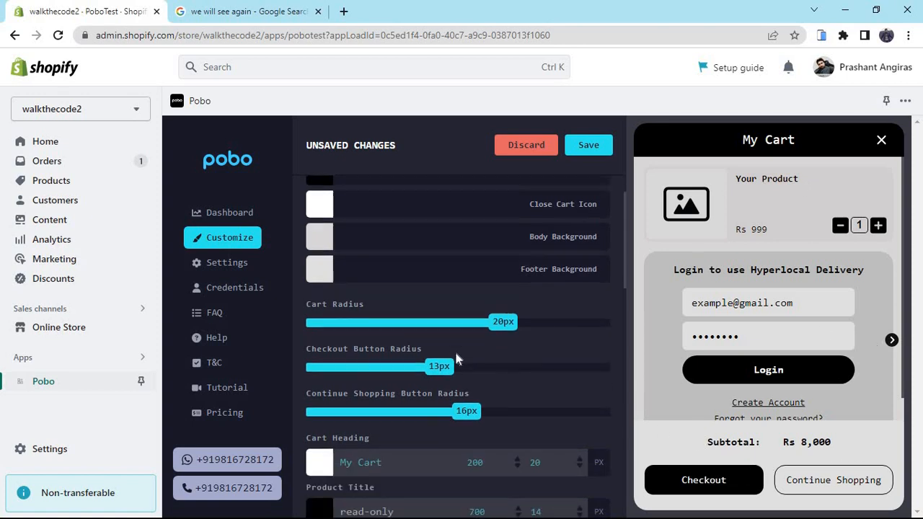
scroll(462, 346, "down", 2)
scroll(468, 330, "down", 2)
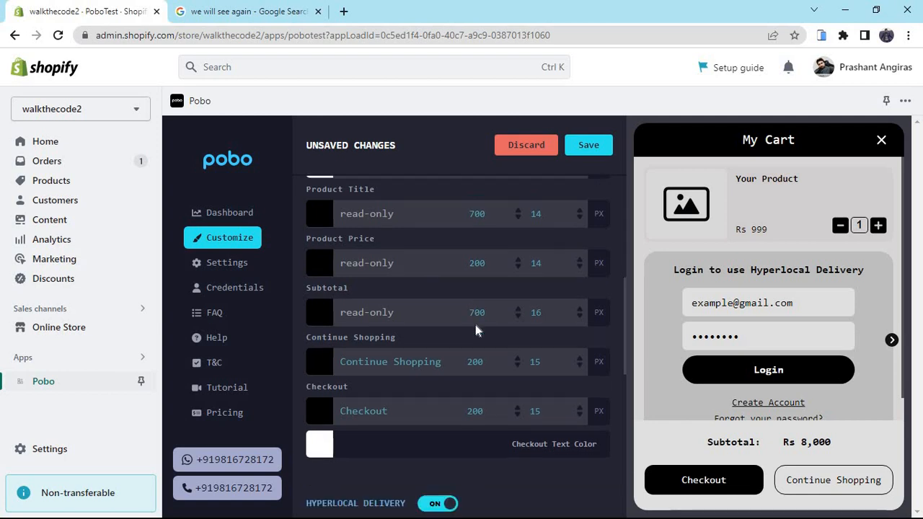
scroll(475, 328, "down", 1)
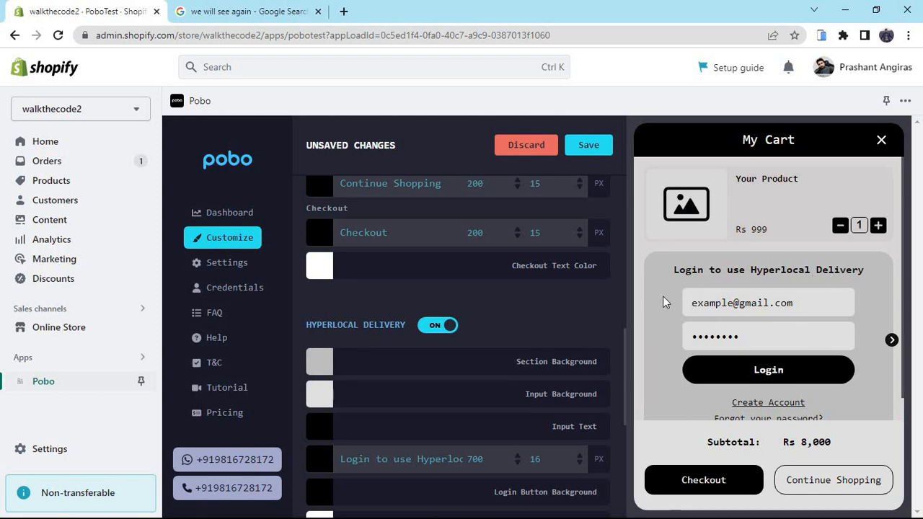
- Change the Hyperlocal Delivery section background to dark gray, #4f4f4f
scroll(663, 300, "down", 3)
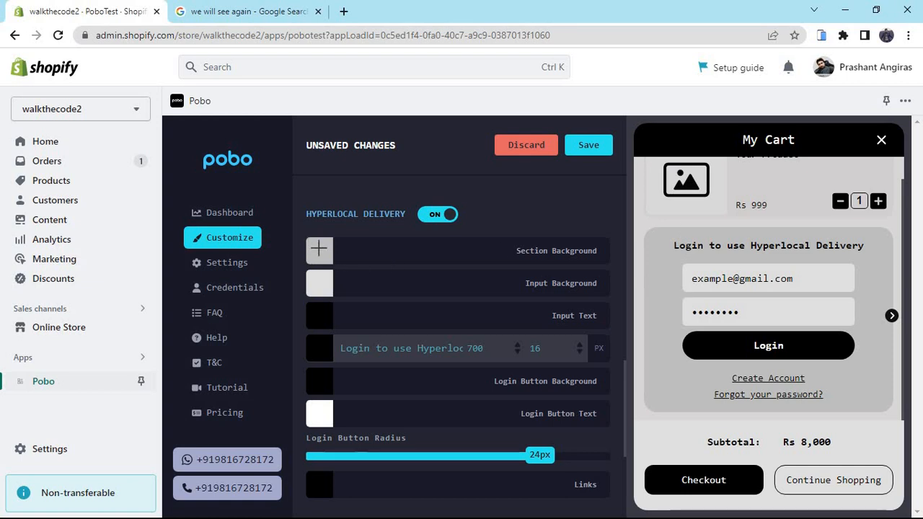
left_click(310, 246)
left_click_drag(410, 276, 306, 313)
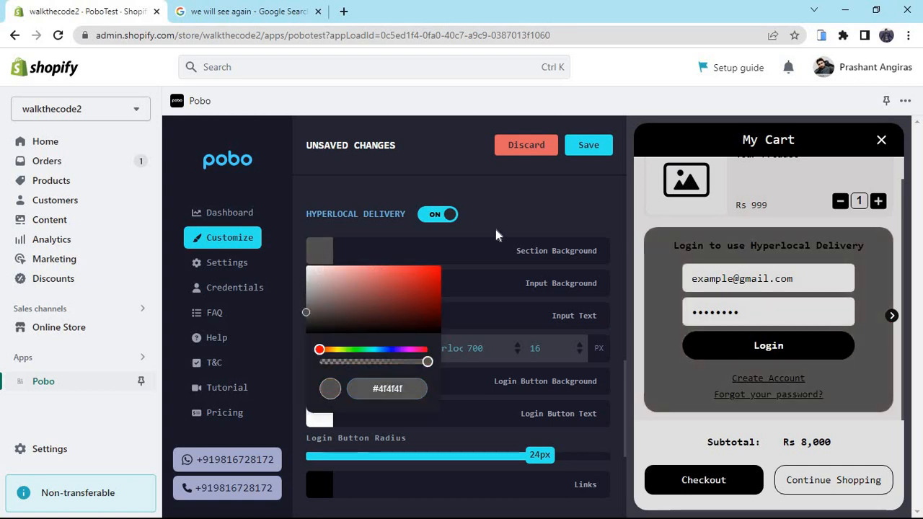
- Discard the unsaved cart design changes, including the dark gray Hyperlocal Delivery section background
left_click(525, 213)
left_click(534, 150)
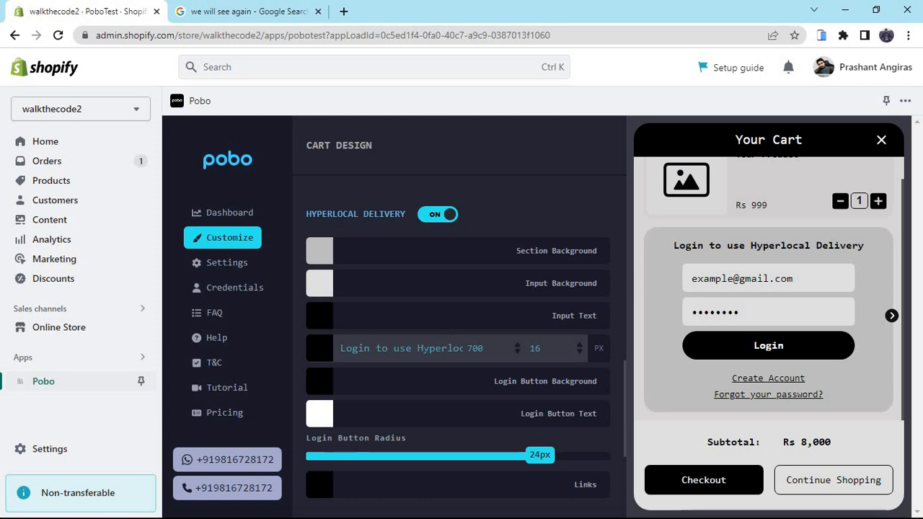
- Change the Hyperlocal Delivery login heading to "Login to use Duzno Delivery"
left_click_drag(418, 348, 499, 349)
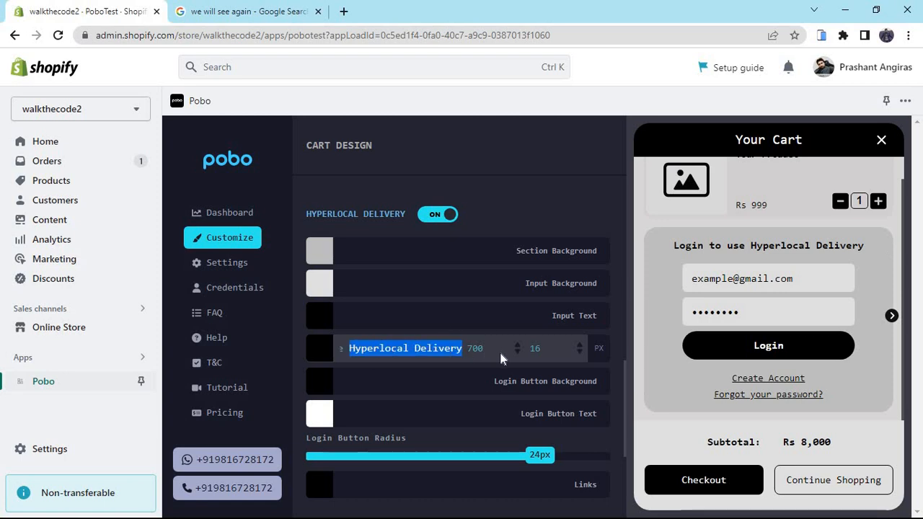
key("BackSpace")
type("Duzno")
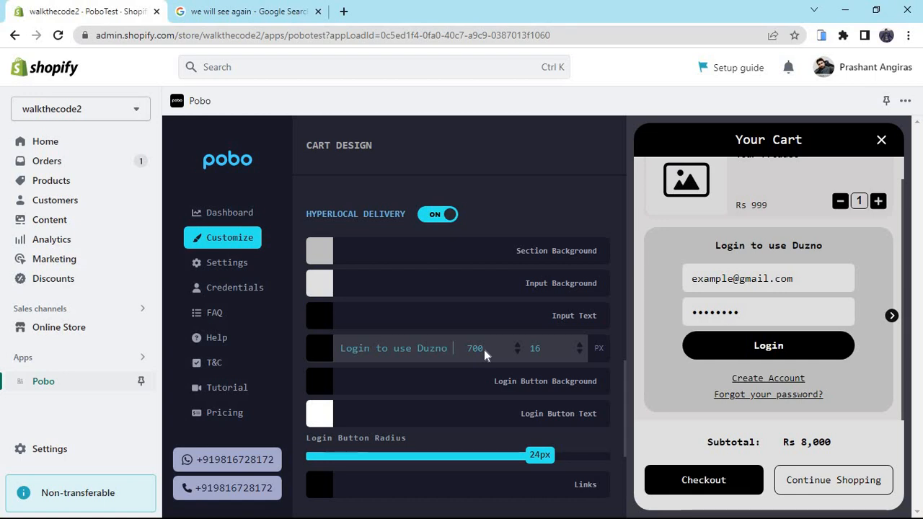
type(" Delivery")
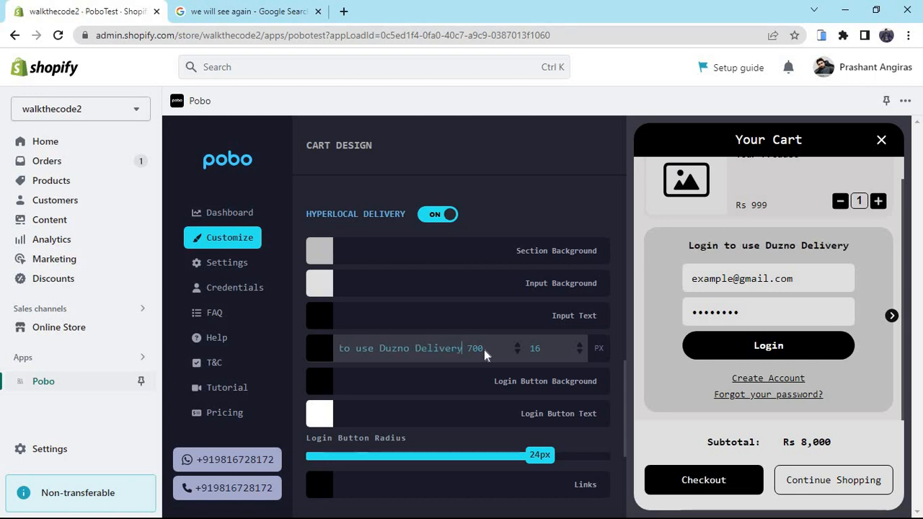
key("ctrl+a")
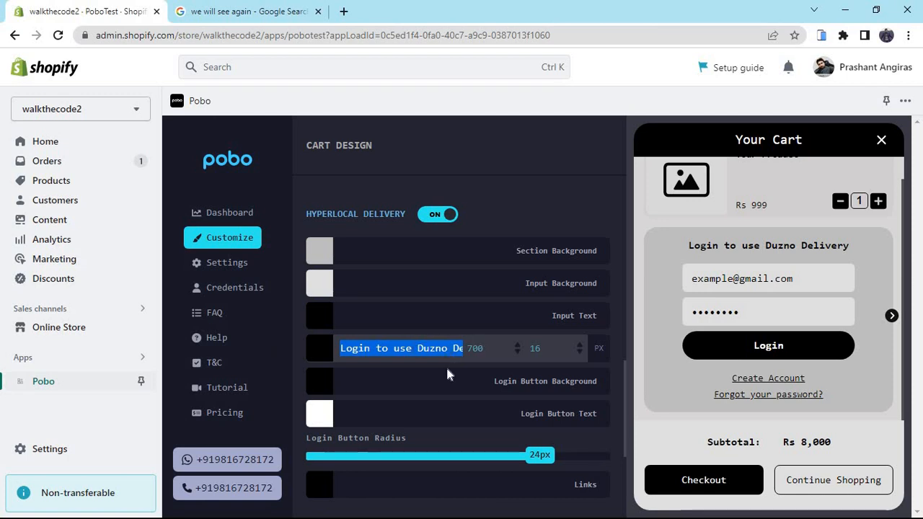
left_click(470, 426)
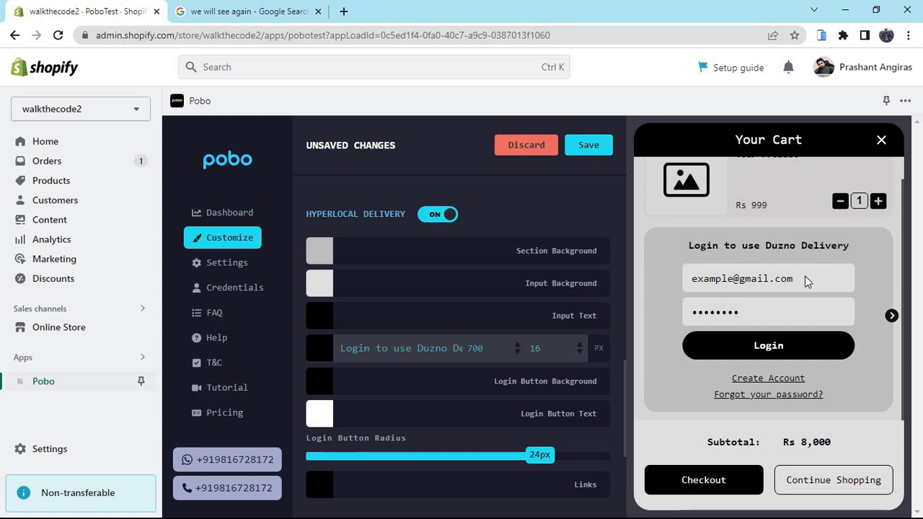
- Cycle through the Hyperlocal Delivery preview states to examine the login form, the Dunzo communication message and the shipping button with their settings
left_click(892, 315)
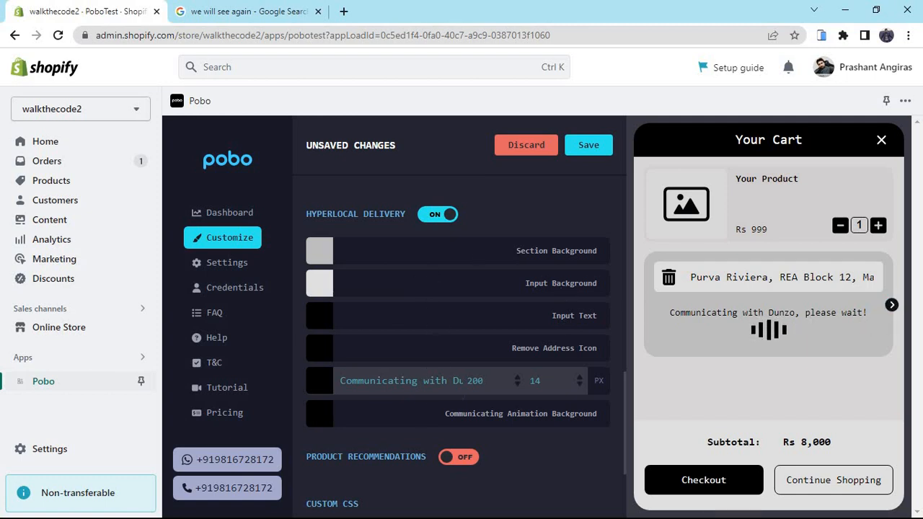
left_click(892, 305)
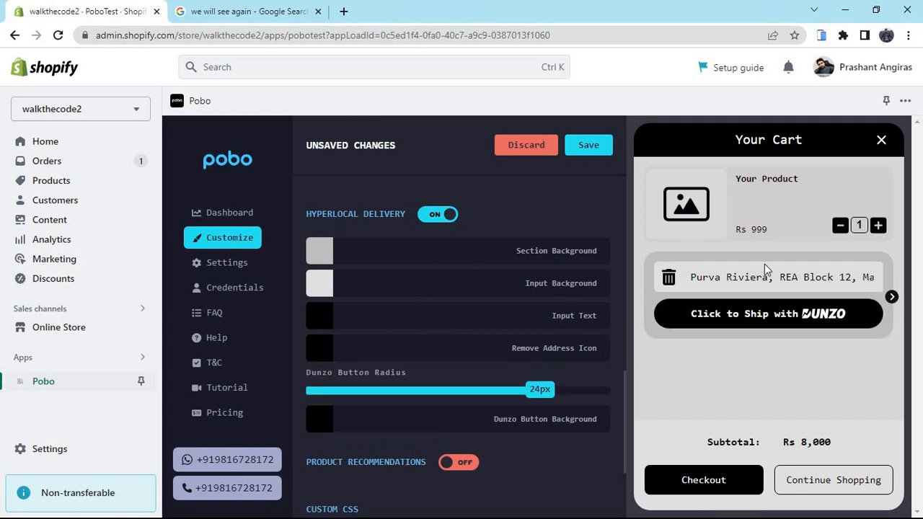
left_click(892, 297)
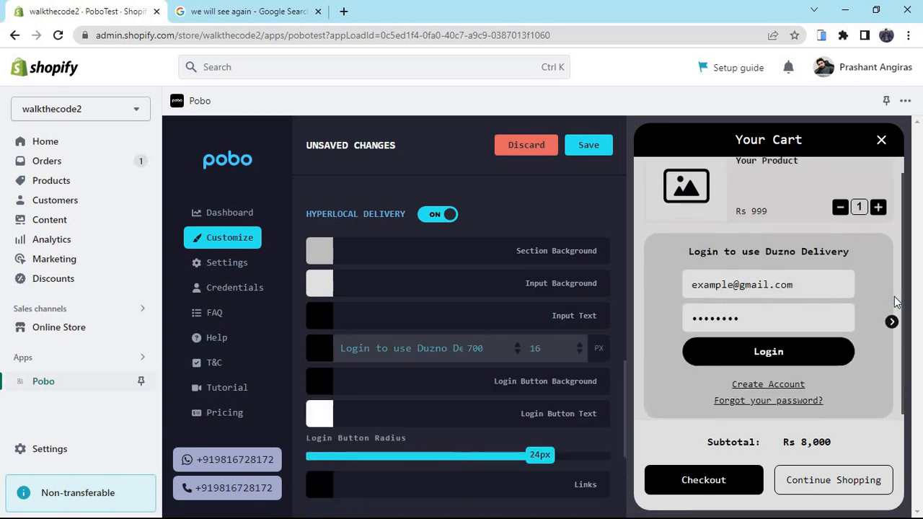
left_click(892, 314)
left_click(893, 310)
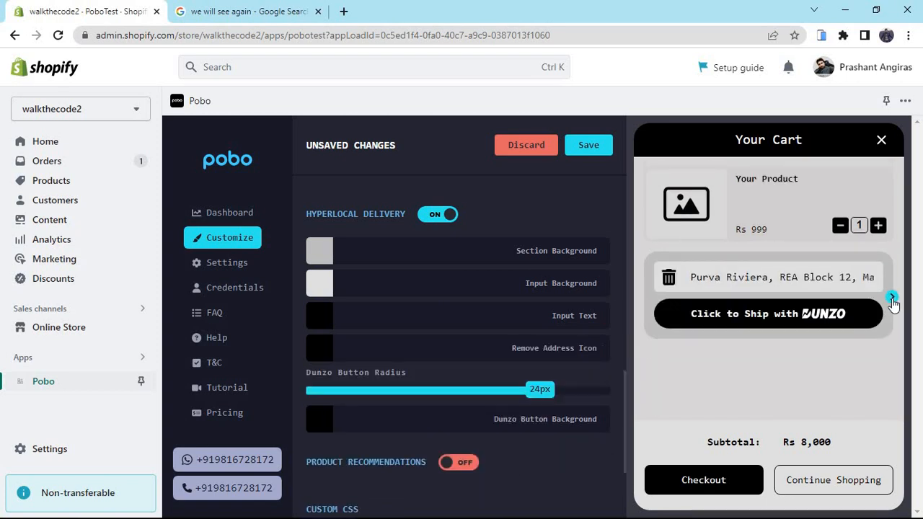
left_click(892, 297)
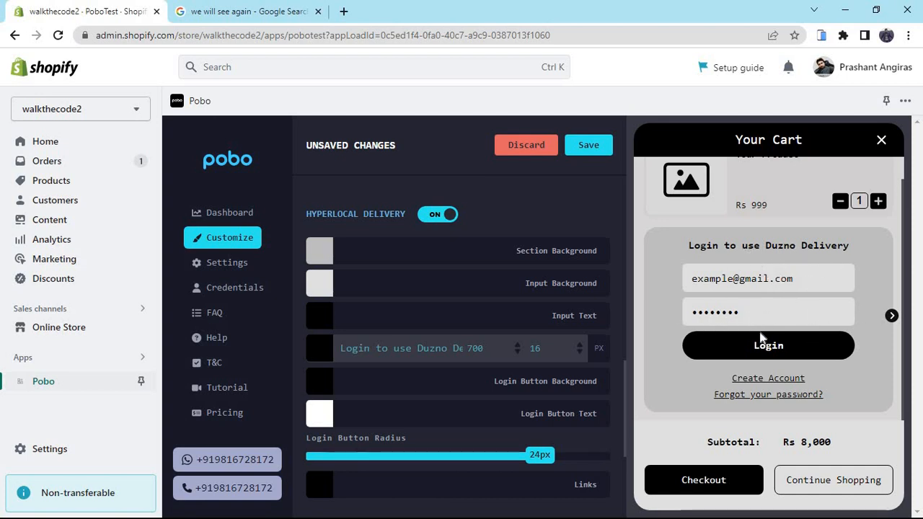
left_click(890, 318)
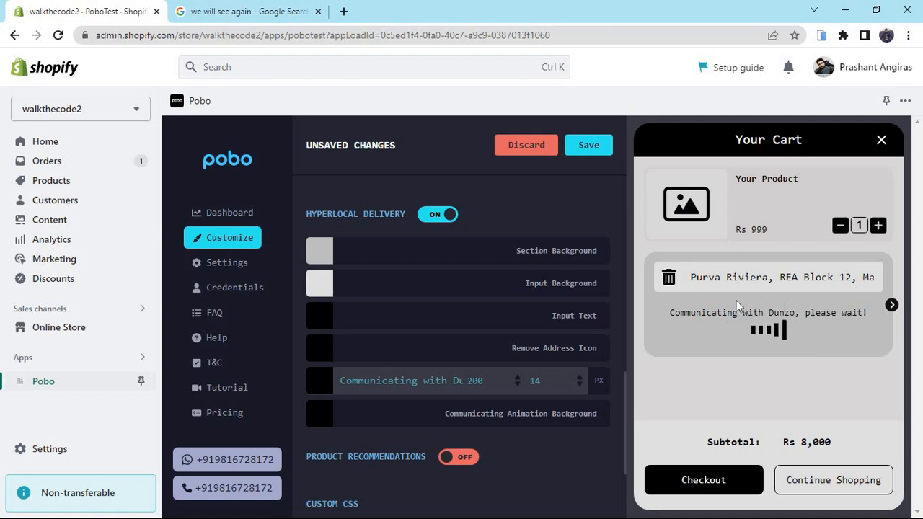
left_click(892, 305)
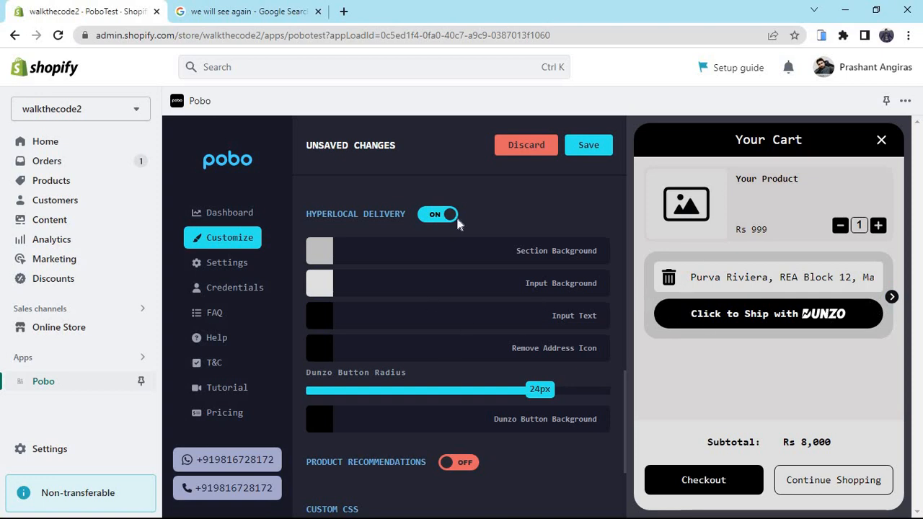
- Try a red background for the Hyperlocal Delivery section and discard all unsaved changes
left_click(319, 250)
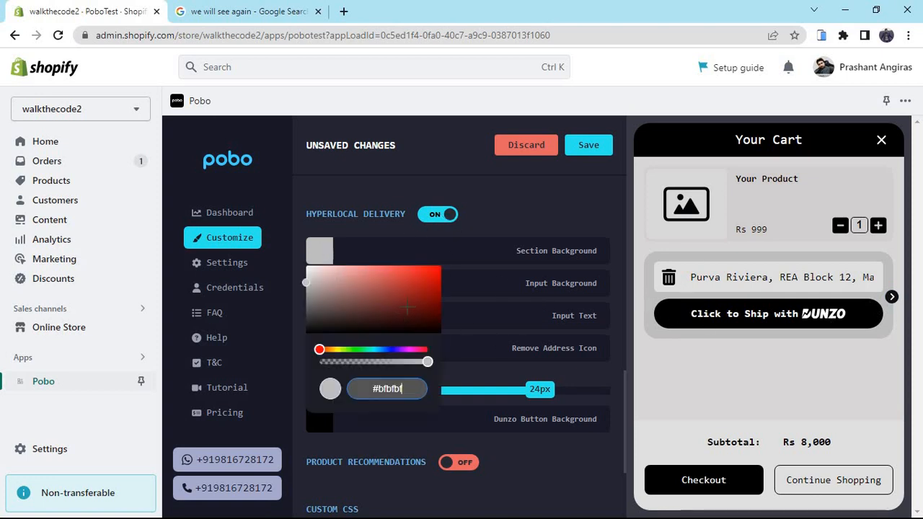
left_click(418, 300)
mouse_move(402, 274)
left_mouse_down()
mouse_move(397, 284)
mouse_move(428, 284)
mouse_move(433, 295)
mouse_move(370, 268)
mouse_move(416, 281)
left_mouse_up()
left_click(559, 219)
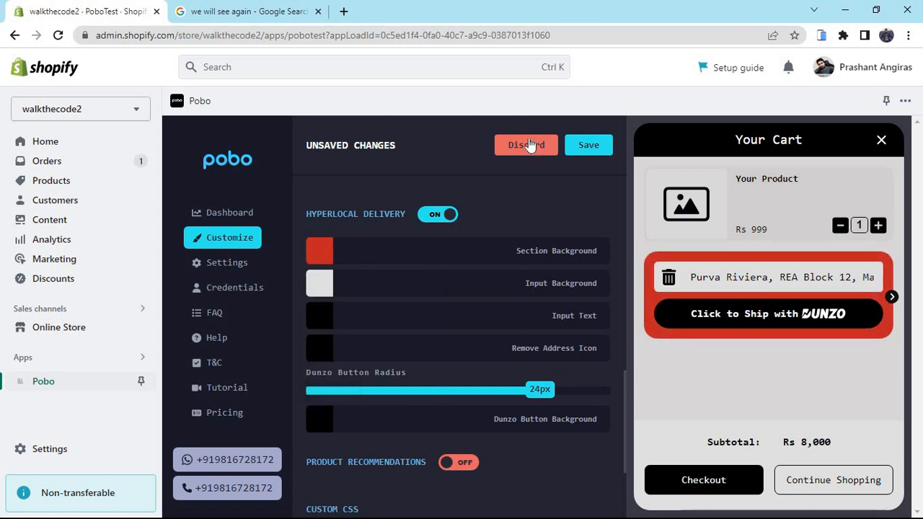
left_click(526, 145)
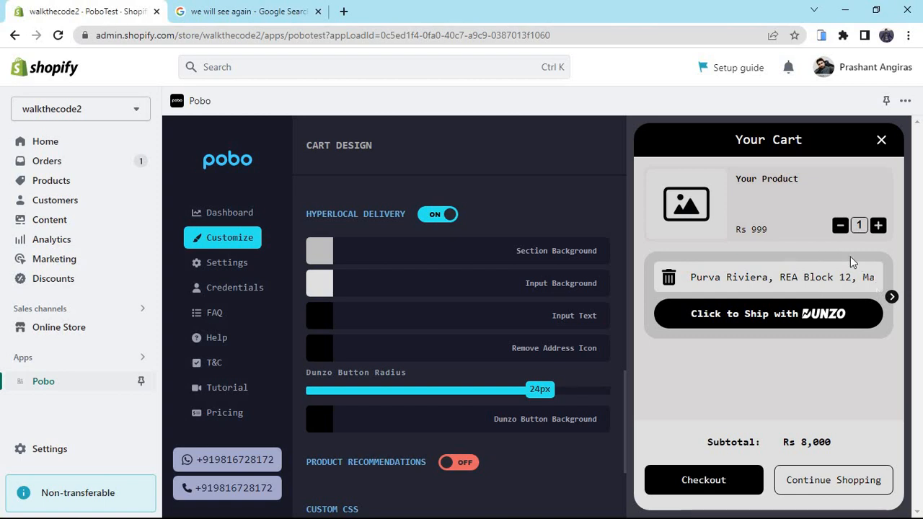
- Enable Product Recommendations and view the "You may also like" section in the cart preview
scroll(455, 334, "down", 2)
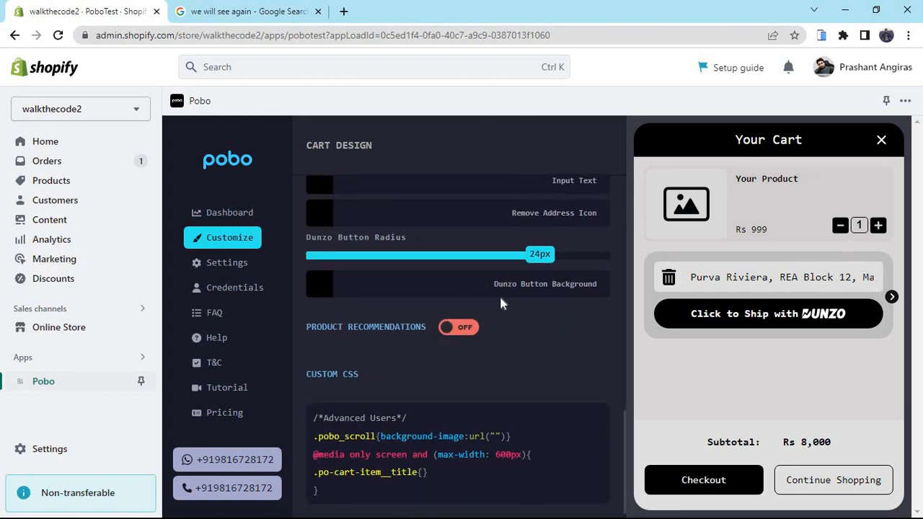
left_click(467, 329)
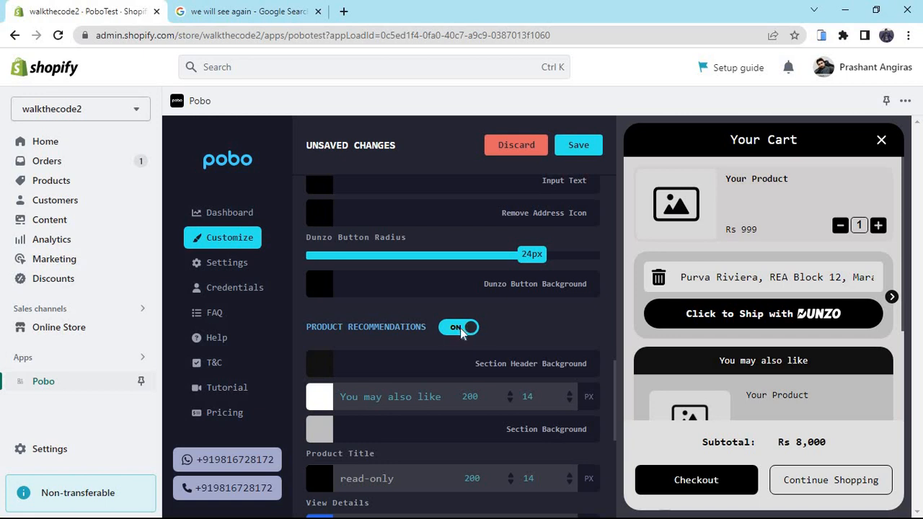
scroll(470, 324, "down", 1)
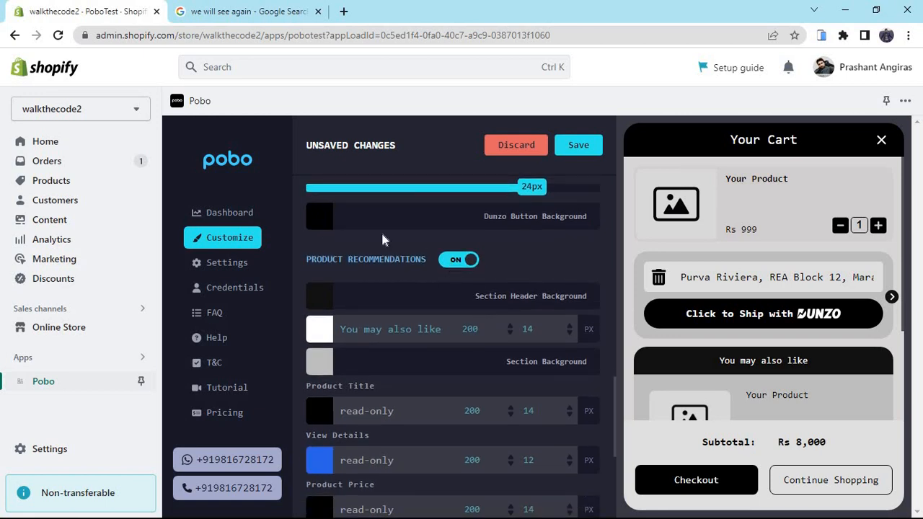
scroll(768, 337, "down", 1)
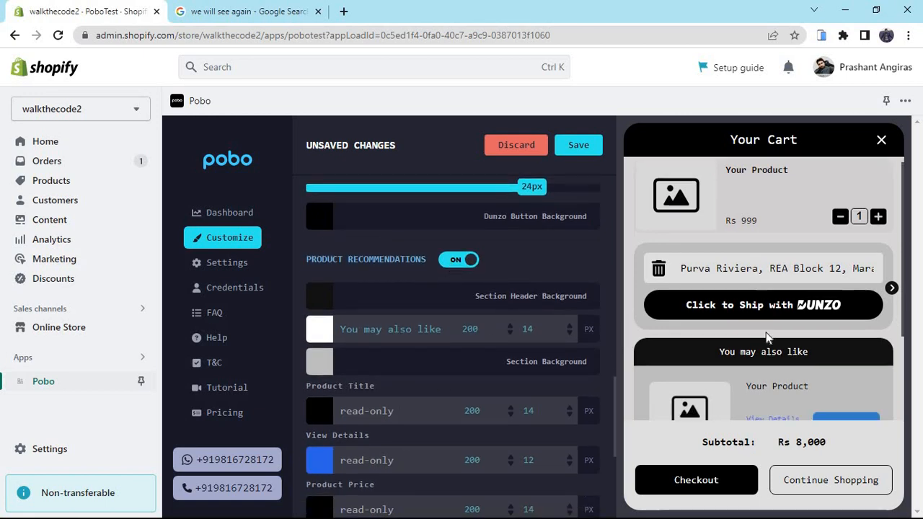
scroll(768, 338, "down", 2)
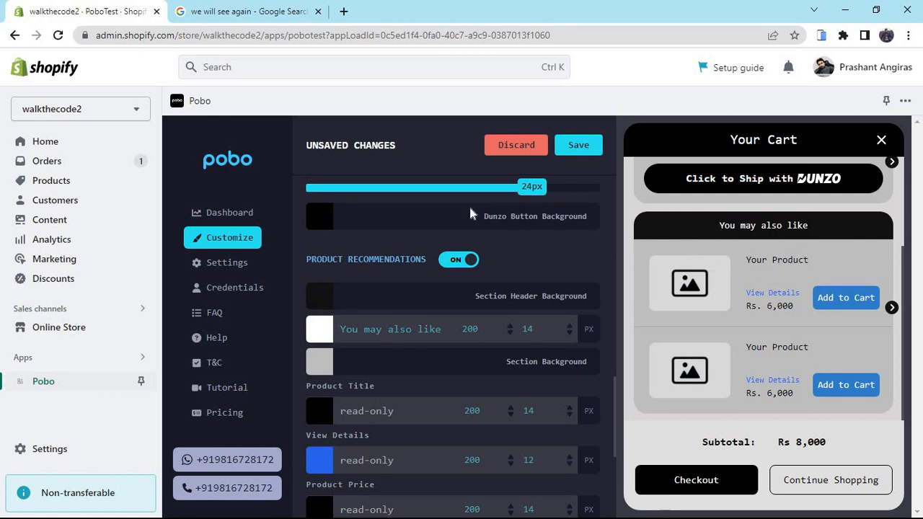
- Try the red #ff4242 as the Product Recommendations header background and discard the unsaved changes
left_click(319, 296)
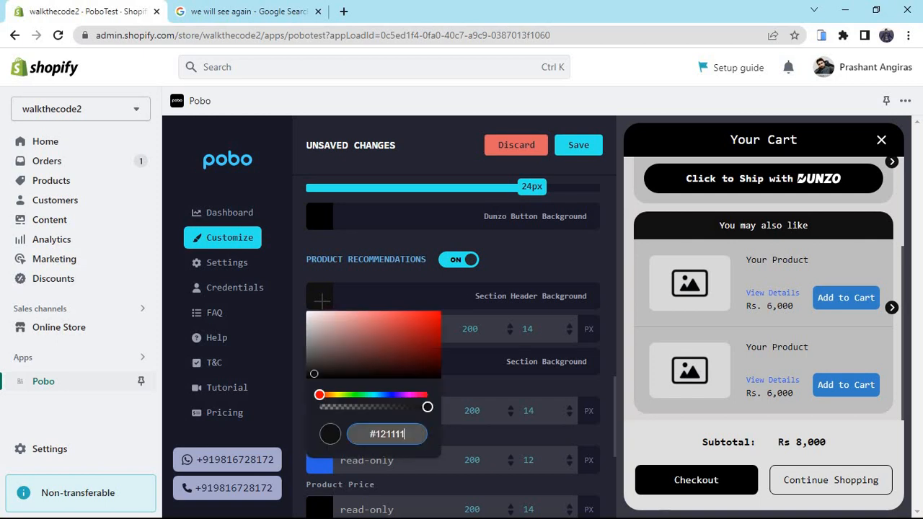
left_click_drag(404, 339, 406, 307)
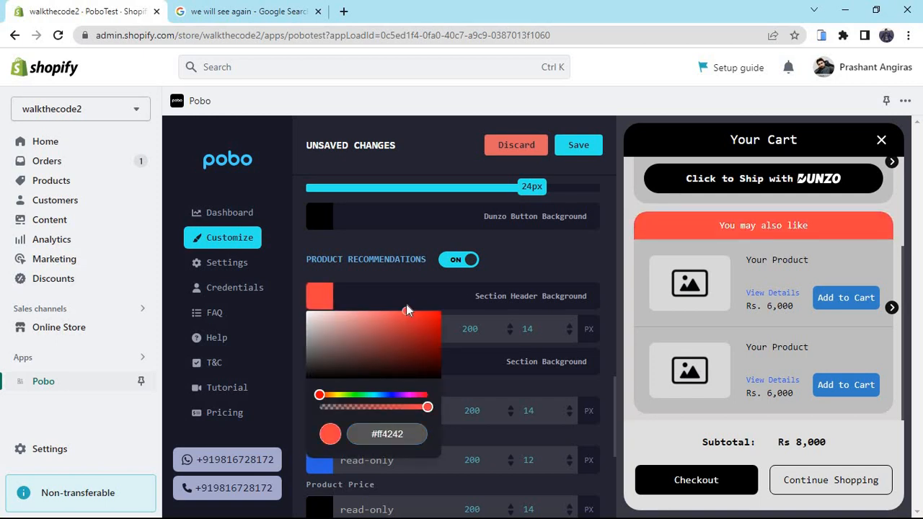
left_click(455, 261)
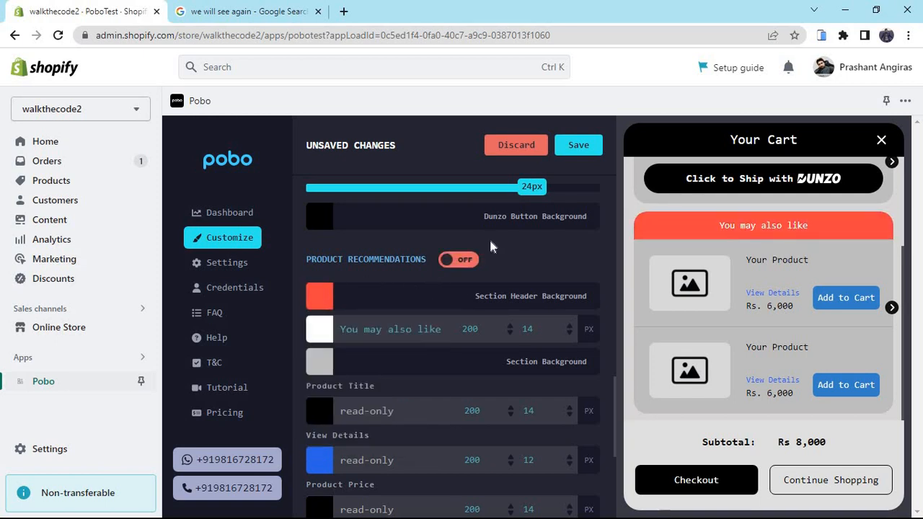
left_click(515, 149)
- Try coloring the "You may also like" heading text red, #ff0a0a, with Product Recommendations enabled, and discard the unsaved changes
left_click(458, 320)
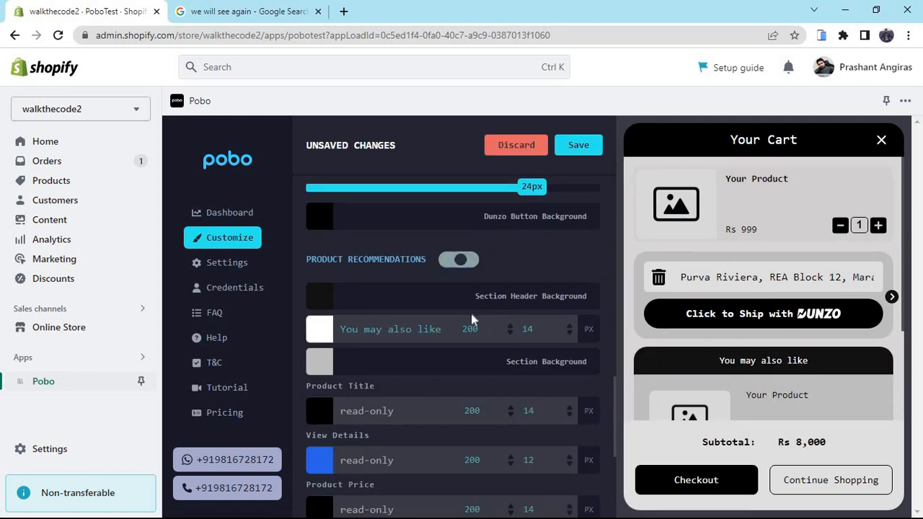
left_click(326, 335)
left_click_drag(360, 354, 454, 351)
scroll(786, 333, "down", 2)
scroll(786, 333, "down", 1)
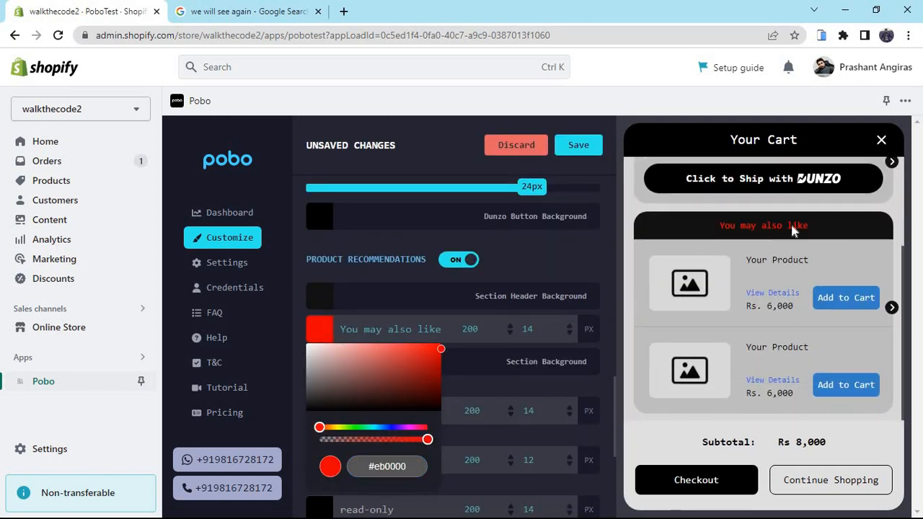
left_click_drag(420, 391, 436, 344)
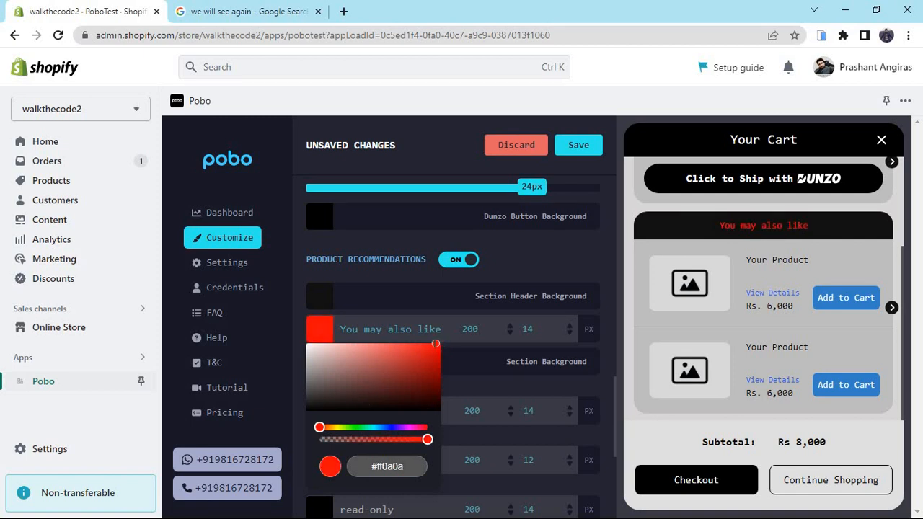
left_click(490, 347)
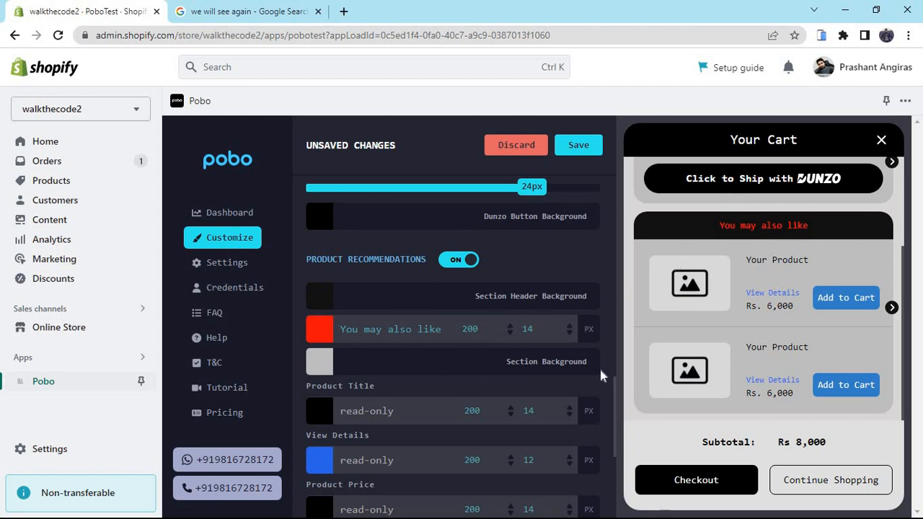
left_click(517, 147)
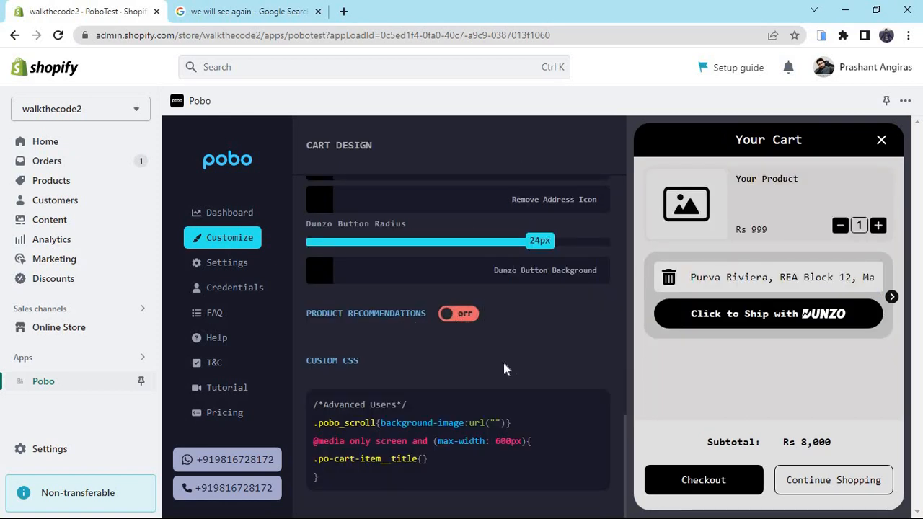
- Enable Product Recommendations and switch its cart preview to the product details view
left_click(459, 315)
scroll(442, 295, "down", 4)
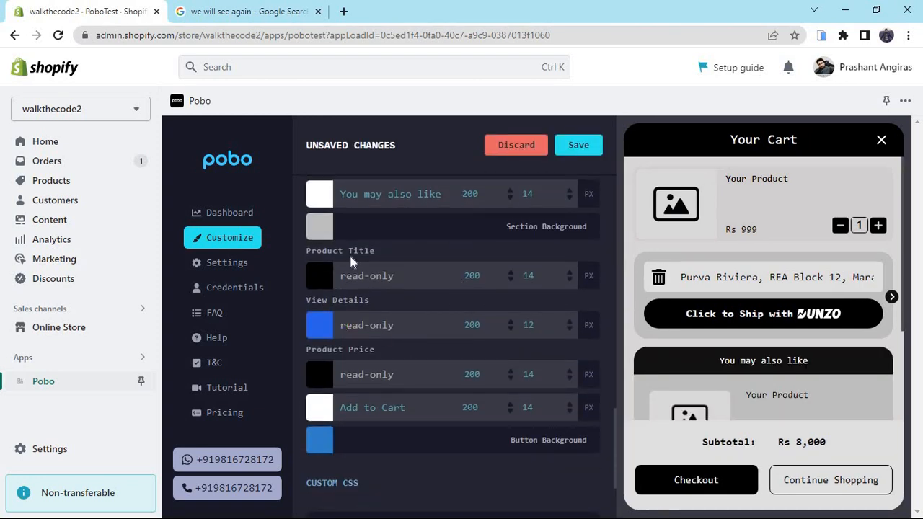
scroll(763, 354, "down", 3)
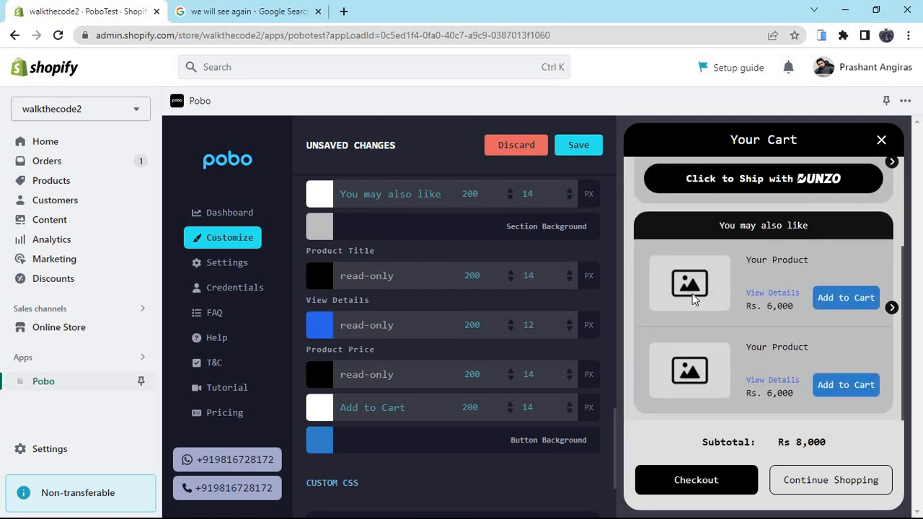
left_click(892, 310)
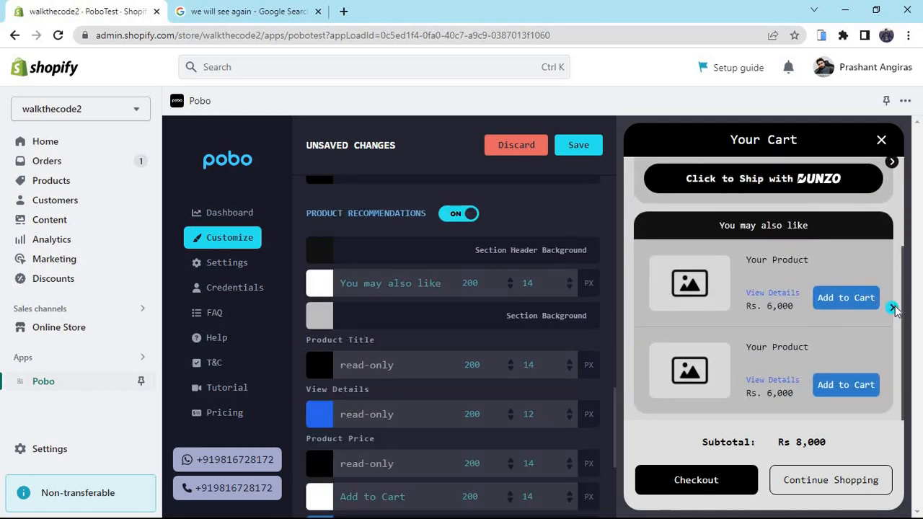
left_click(893, 308)
left_click(890, 287)
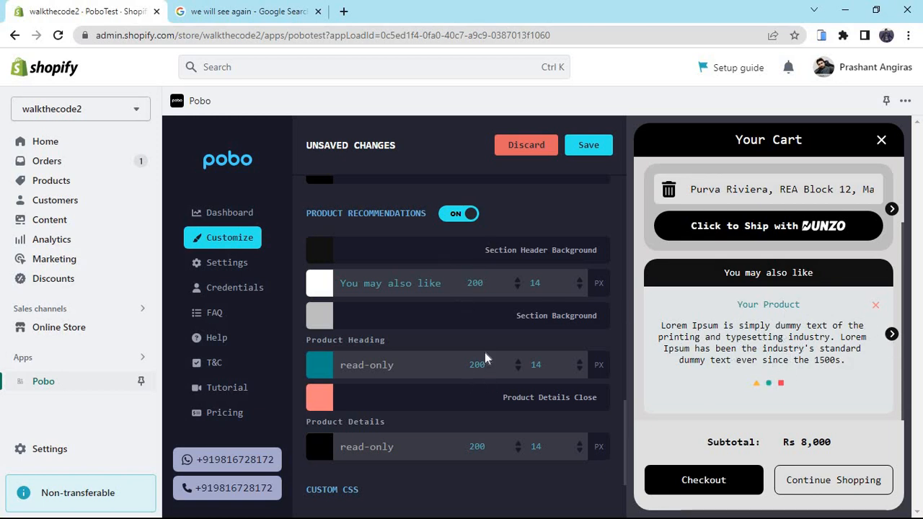
- Examine the Custom CSS code for advanced users and place the cursor after its last closing brace
scroll(475, 293, "down", 2)
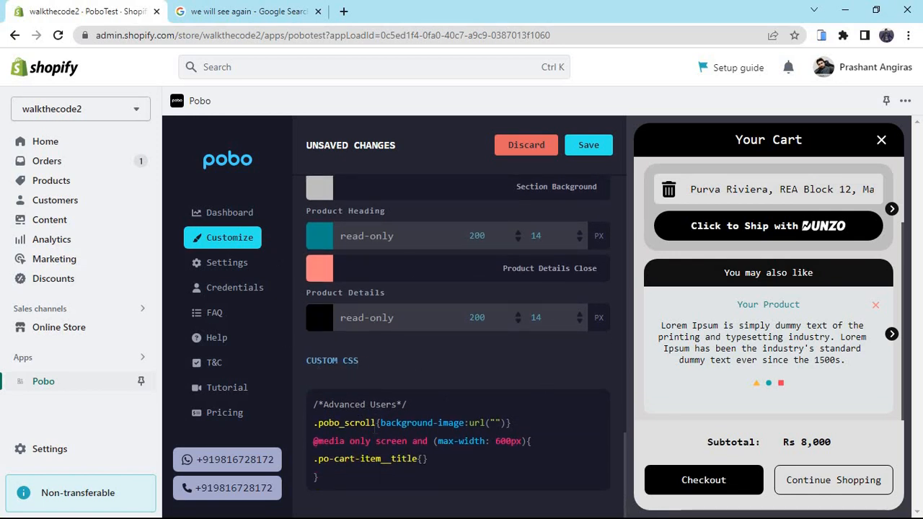
left_click_drag(432, 480, 308, 403)
left_click(388, 369)
scroll(458, 454, "down", 1)
left_click(352, 475)
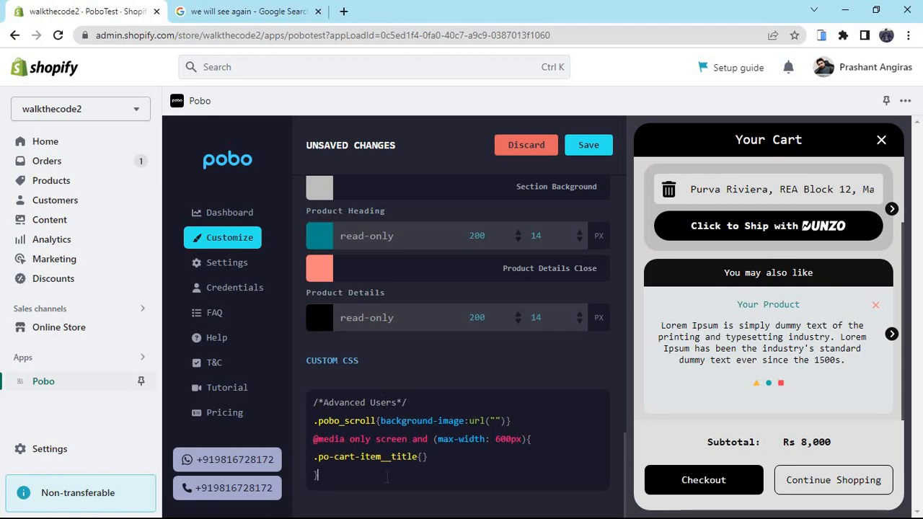